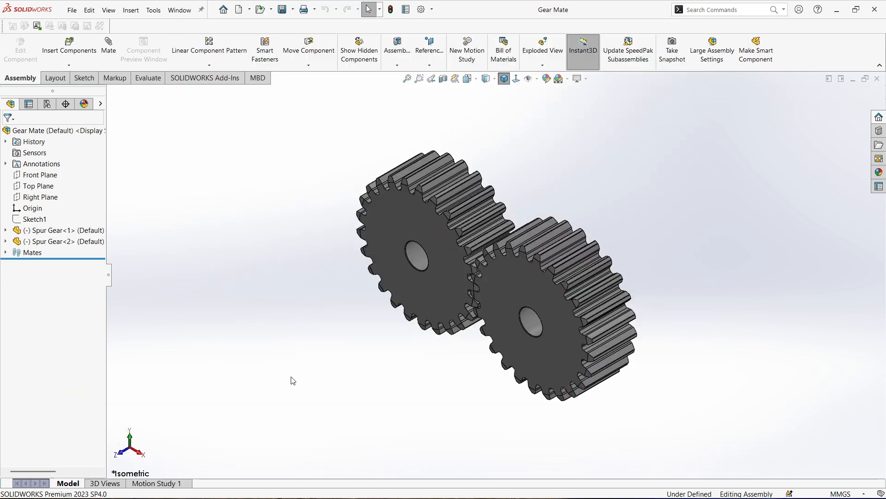
{"action": "key", "text": "ctrl+Tab"}
{"action": "key", "text": "ctrl+Tab"}
{"action": "key", "text": "ctrl+Tab"}
{"action": "key", "text": "ctrl+Tab"}
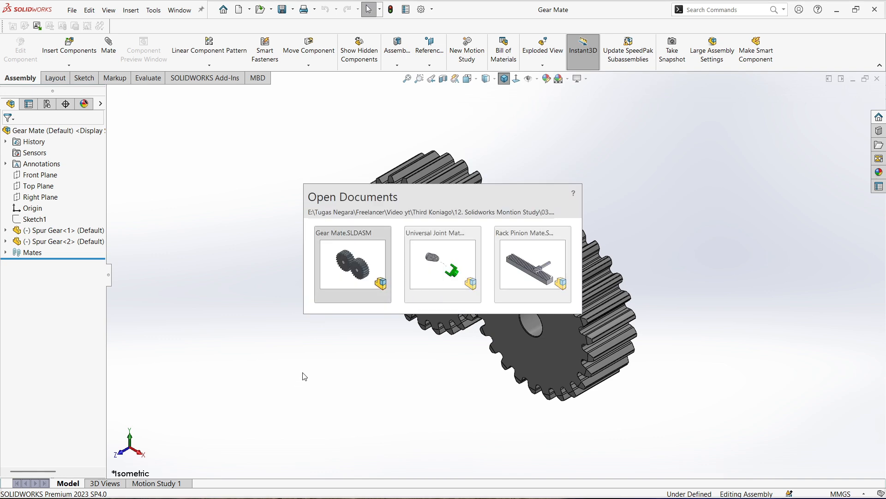
{"action": "key", "text": "ctrl+Tab"}
{"action": "key", "text": "ctrl+Tab"}
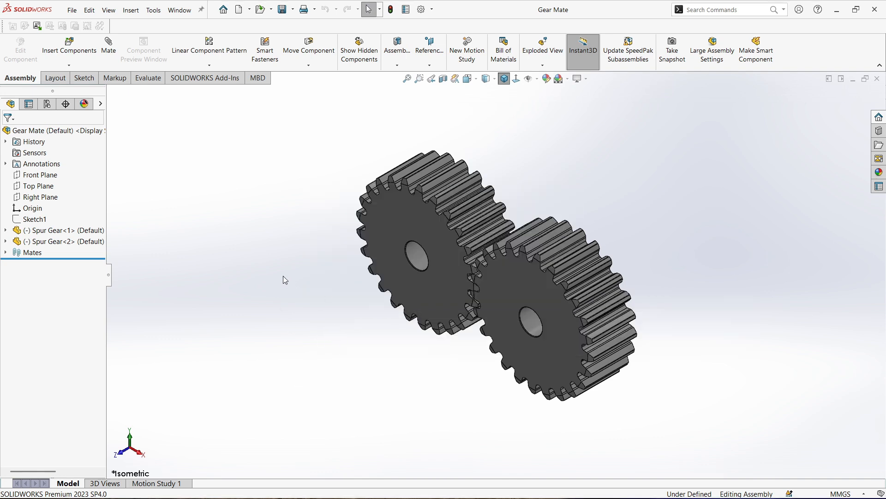
Add a mechanical gear mate between the center bore faces of the two spur gears with a 15 mm : 15 mm ratio
{"action": "left_click", "coordinate": [108, 46]}
{"action": "left_click", "coordinate": [86, 171]}
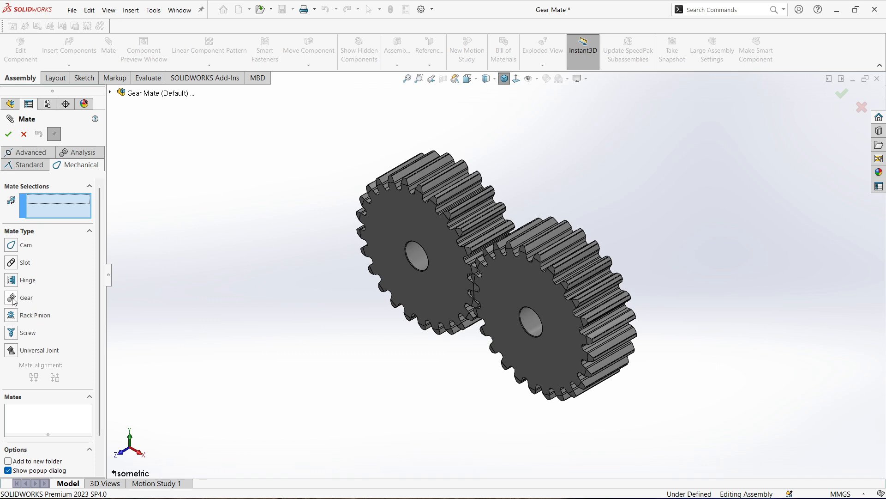
{"action": "left_click", "coordinate": [13, 301]}
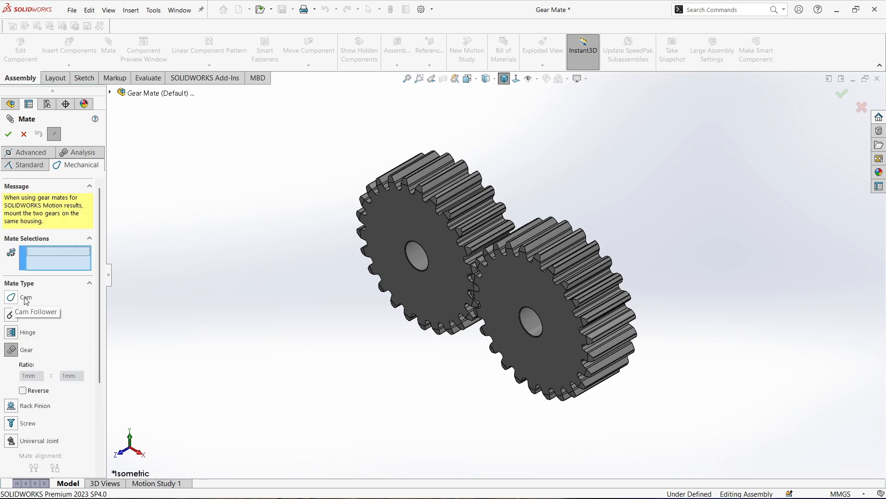
{"action": "scroll", "coordinate": [240, 321], "scroll_direction": "down", "scroll_amount": 3}
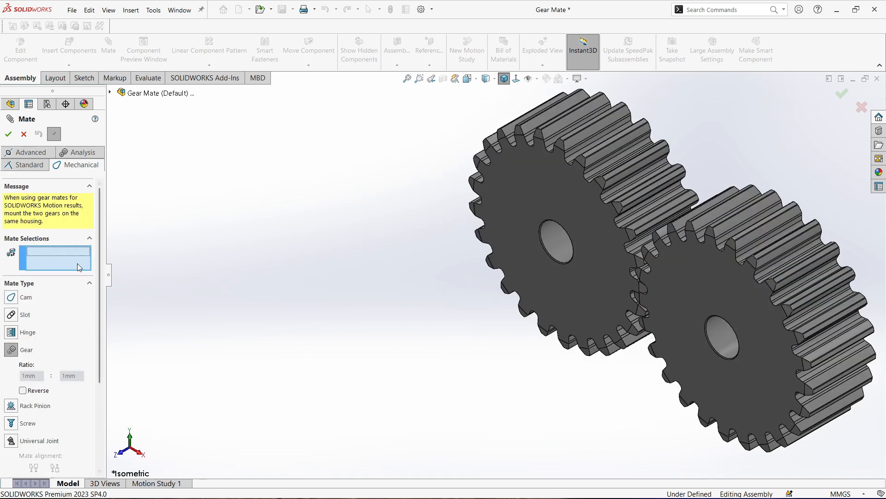
{"action": "scroll", "coordinate": [607, 285], "scroll_direction": "up", "scroll_amount": 3}
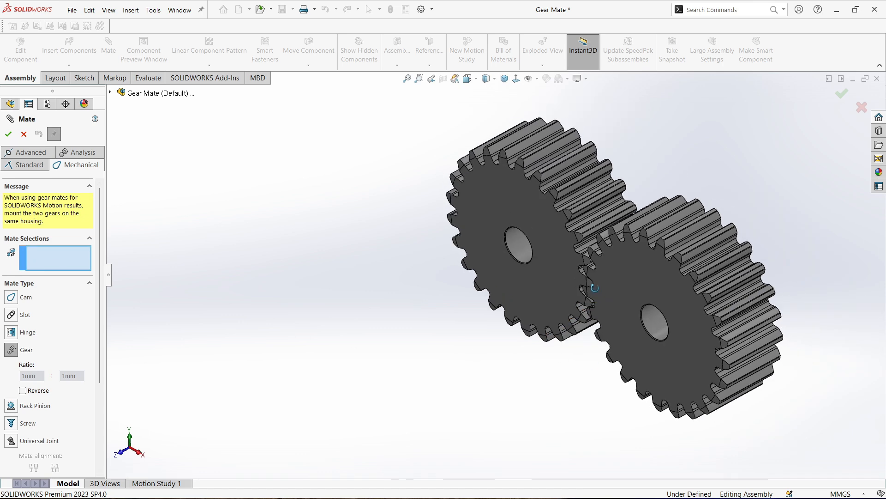
{"action": "left_click", "coordinate": [518, 253]}
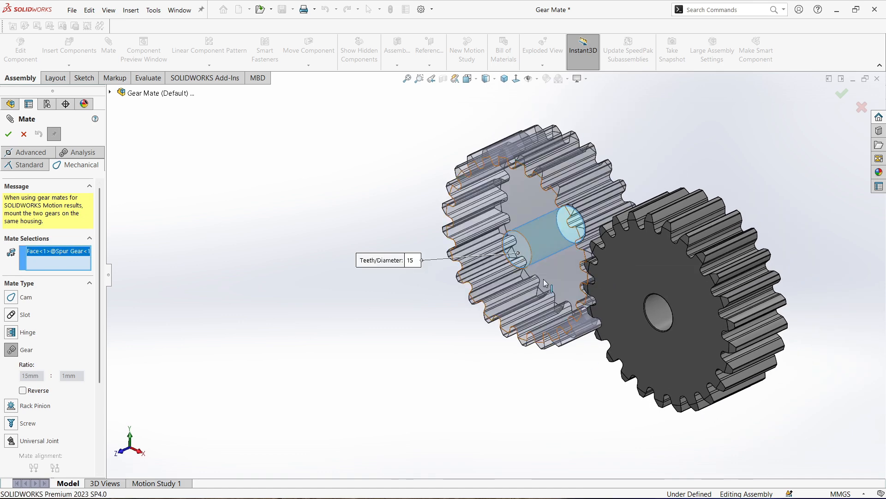
{"action": "left_click", "coordinate": [654, 307]}
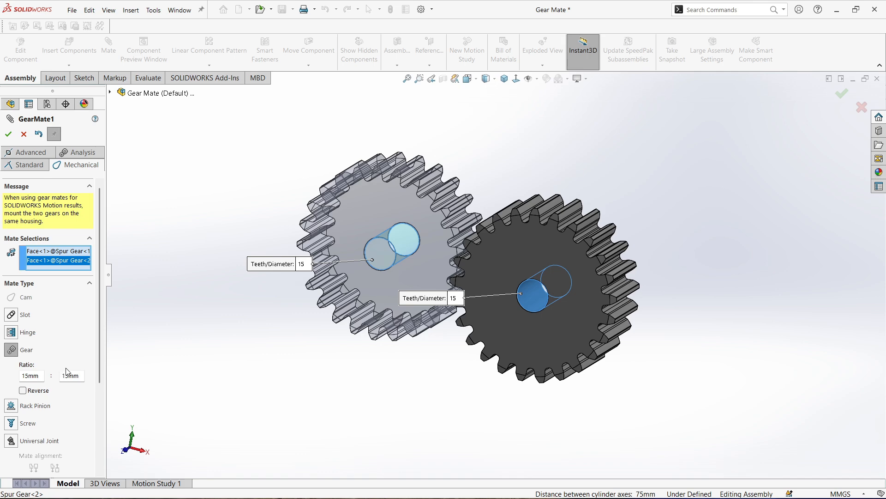
{"action": "left_click", "coordinate": [9, 134]}
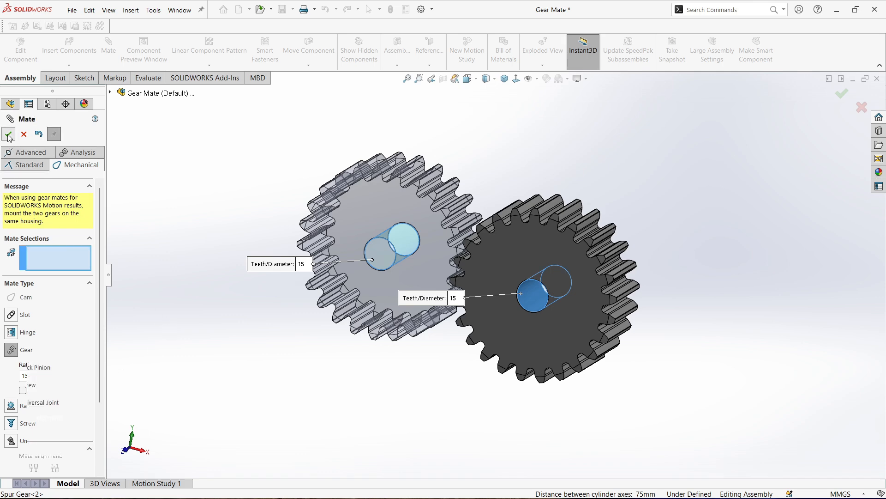
Rotate a gear to test the gear mate's motion, and finish mating with the assembly in isometric view
{"action": "middle_click_drag", "start_coordinate": [400, 249], "coordinate": [442, 239]}
{"action": "left_click_drag", "start_coordinate": [443, 239], "coordinate": [342, 223]}
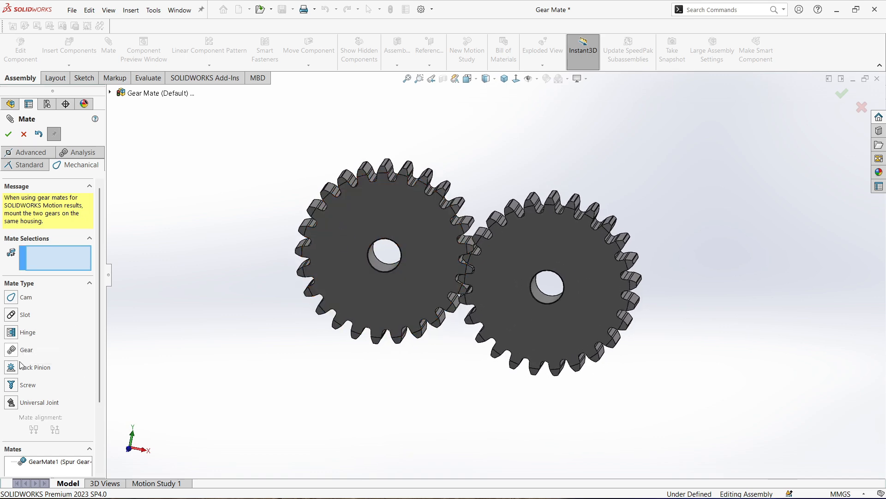
{"action": "left_click_drag", "start_coordinate": [424, 290], "coordinate": [315, 256]}
{"action": "left_click", "coordinate": [8, 134]}
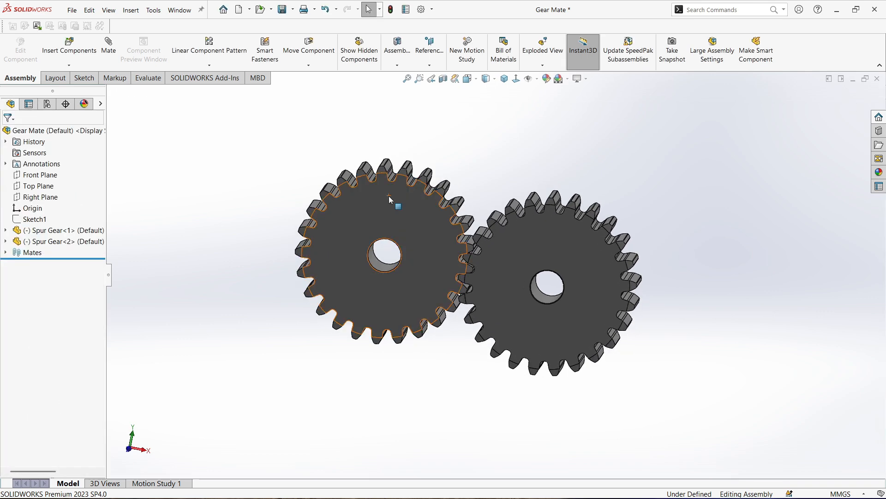
{"action": "left_click", "coordinate": [504, 78]}
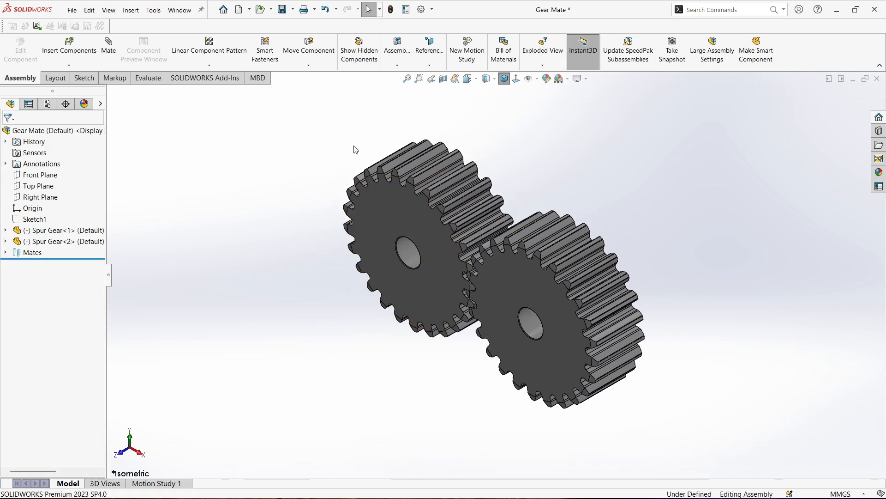
Switch to the Rack Pinion Mate assembly and turn the pinion slightly to line its teeth up with the rack
{"action": "key", "text": "ctrl+Tab"}
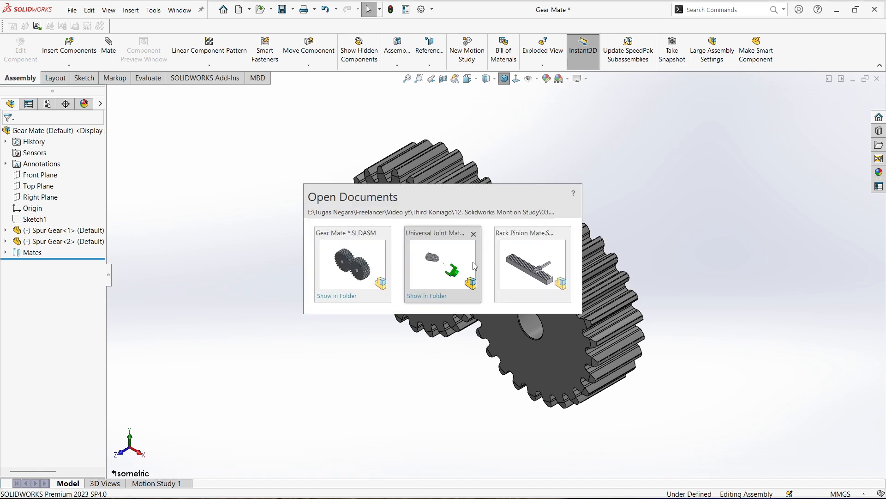
{"action": "left_click", "coordinate": [523, 259]}
{"action": "middle_click_drag", "start_coordinate": [458, 248], "coordinate": [458, 381]}
{"action": "scroll", "coordinate": [430, 356], "scroll_direction": "down", "scroll_amount": 5}
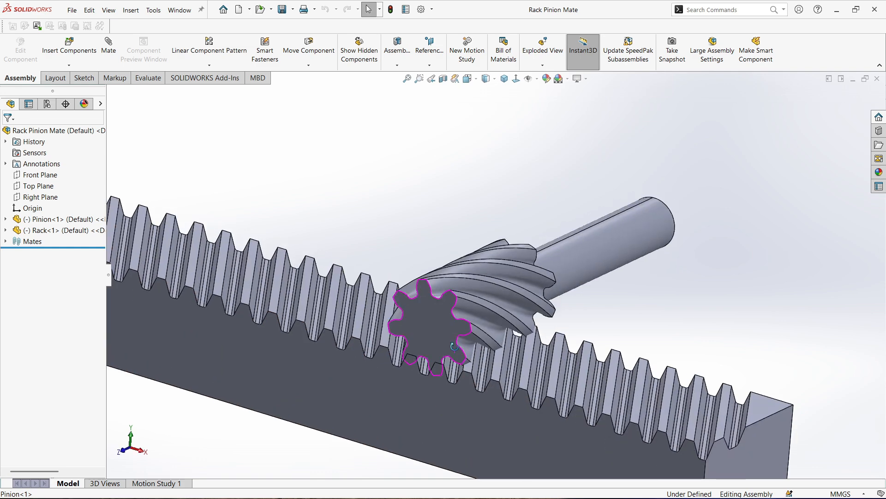
{"action": "scroll", "coordinate": [444, 337], "scroll_direction": "down", "scroll_amount": 2}
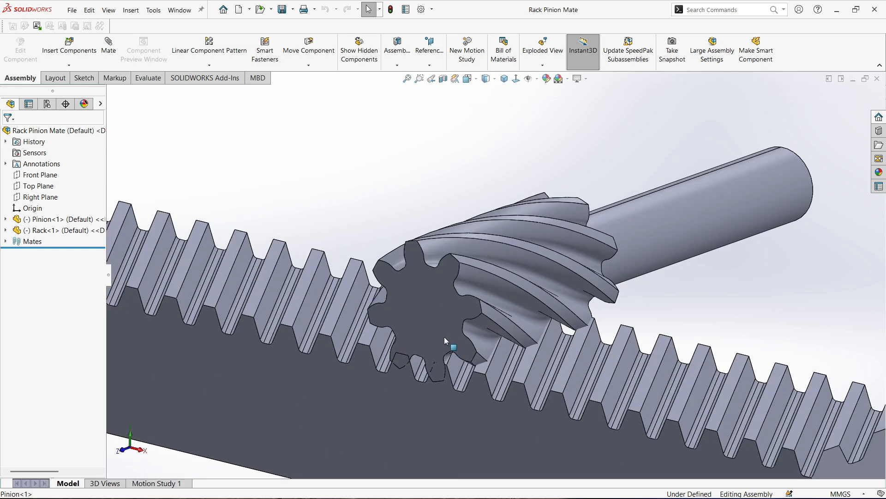
{"action": "left_click_drag", "start_coordinate": [444, 337], "coordinate": [439, 345]}
{"action": "scroll", "coordinate": [485, 326], "scroll_direction": "up", "scroll_amount": 4}
{"action": "scroll", "coordinate": [447, 327], "scroll_direction": "up", "scroll_amount": 5}
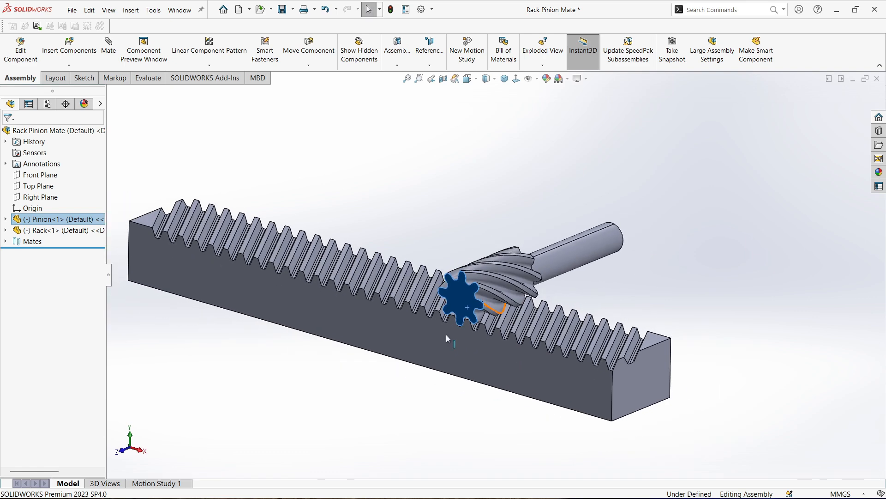
Set up a rack pinion mate from the rack's long lower front edge to the pinion shaft's cylindrical face, clearing the preselected pinion face
{"action": "left_click", "coordinate": [109, 50]}
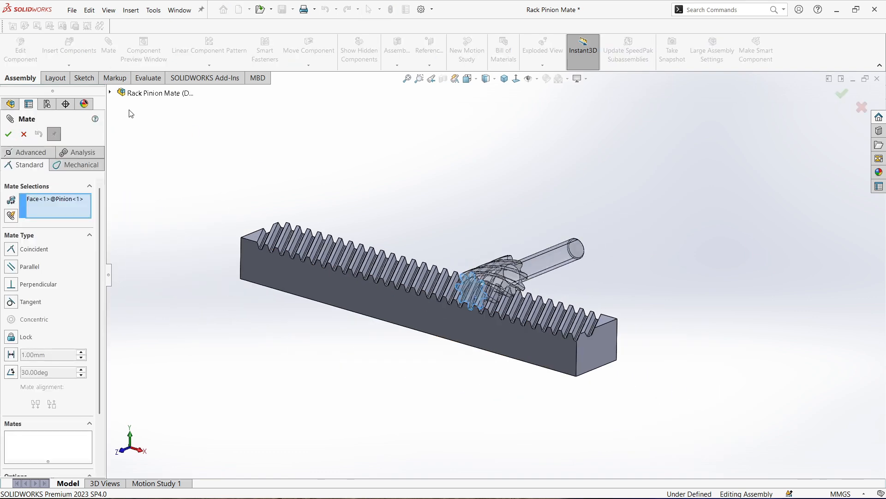
{"action": "left_click", "coordinate": [76, 165]}
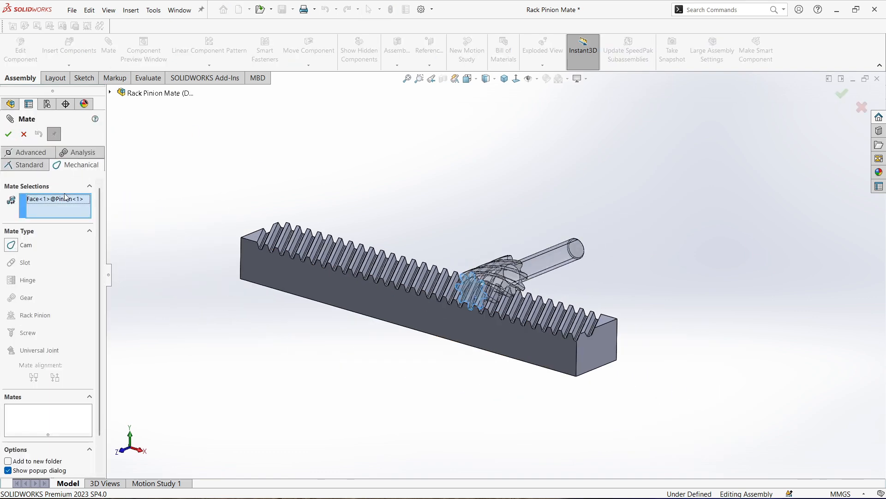
{"action": "right_click", "coordinate": [63, 209]}
{"action": "left_click", "coordinate": [95, 215]}
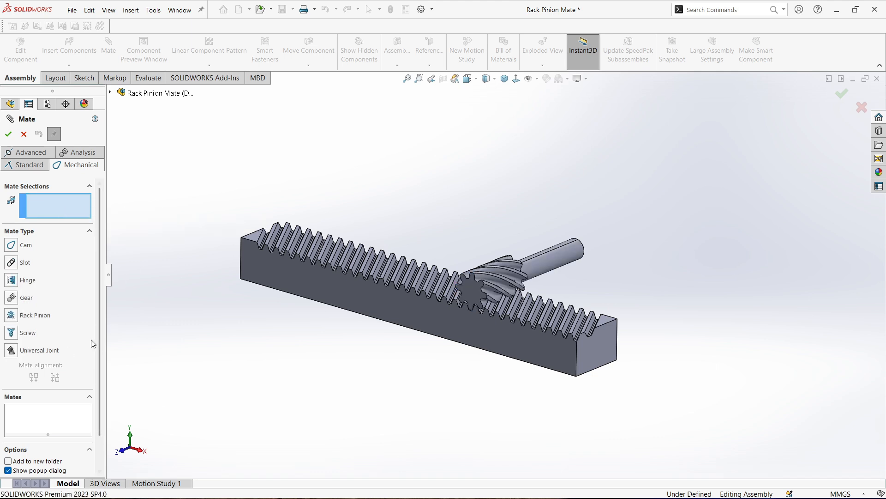
{"action": "left_click", "coordinate": [14, 320]}
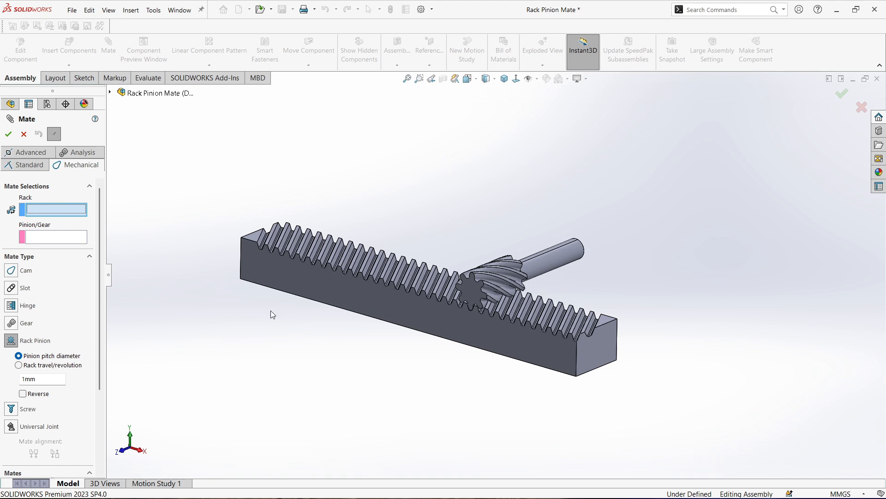
{"action": "left_click", "coordinate": [384, 322]}
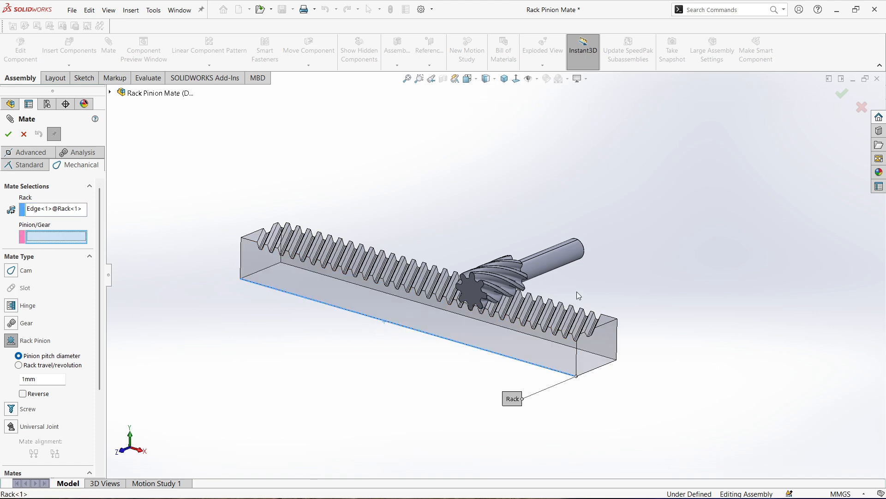
{"action": "scroll", "coordinate": [577, 292], "scroll_direction": "down", "scroll_amount": 3}
{"action": "left_click", "coordinate": [506, 264]}
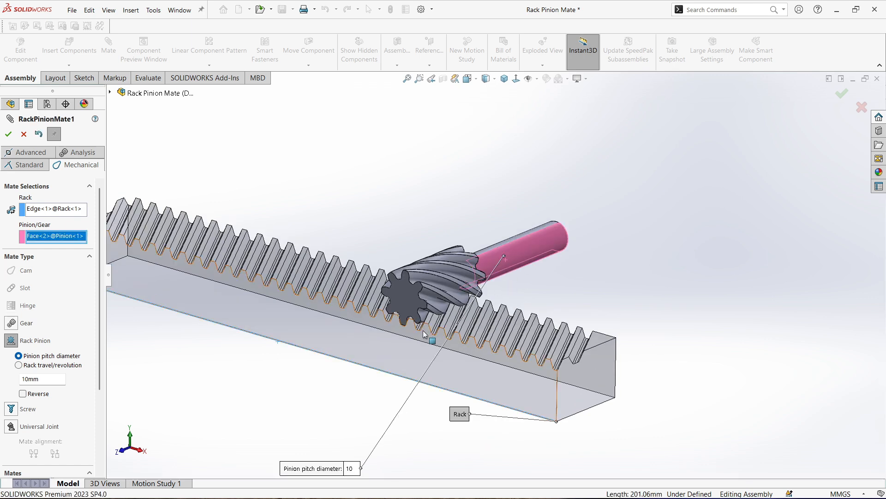
{"action": "scroll", "coordinate": [504, 270], "scroll_direction": "up", "scroll_amount": 3}
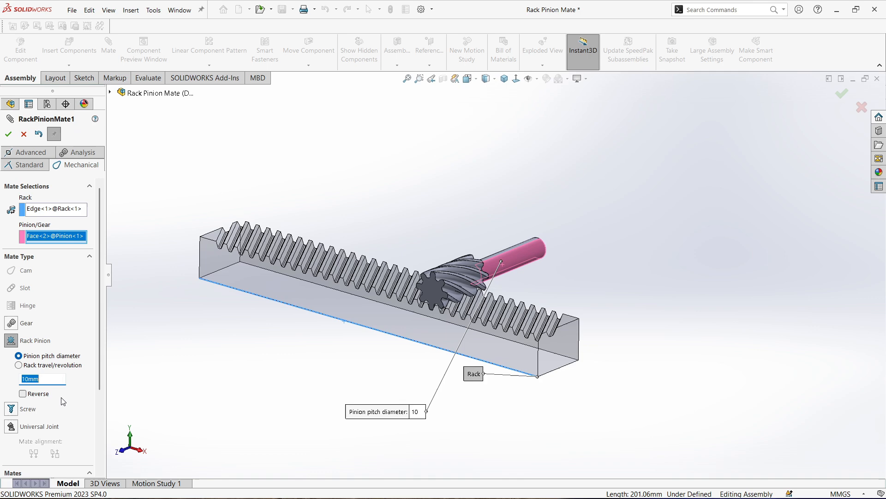
Set the pinion pitch diameter to 16 mm and apply the rack pinion mate
{"action": "type", "text": "16"}
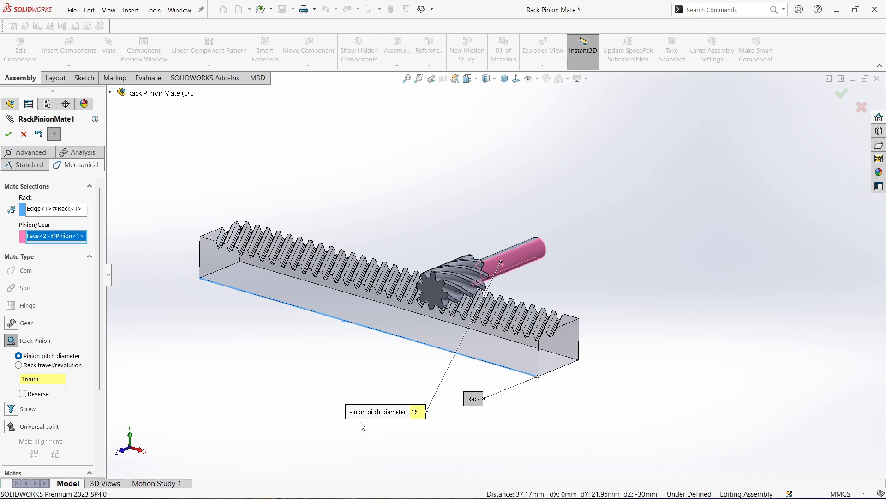
{"action": "scroll", "coordinate": [362, 426], "scroll_direction": "down", "scroll_amount": 1}
{"action": "key", "text": "f"}
{"action": "scroll", "coordinate": [501, 374], "scroll_direction": "down", "scroll_amount": 3}
{"action": "middle_click_drag", "start_coordinate": [507, 369], "coordinate": [527, 352]}
{"action": "left_click", "coordinate": [8, 134]}
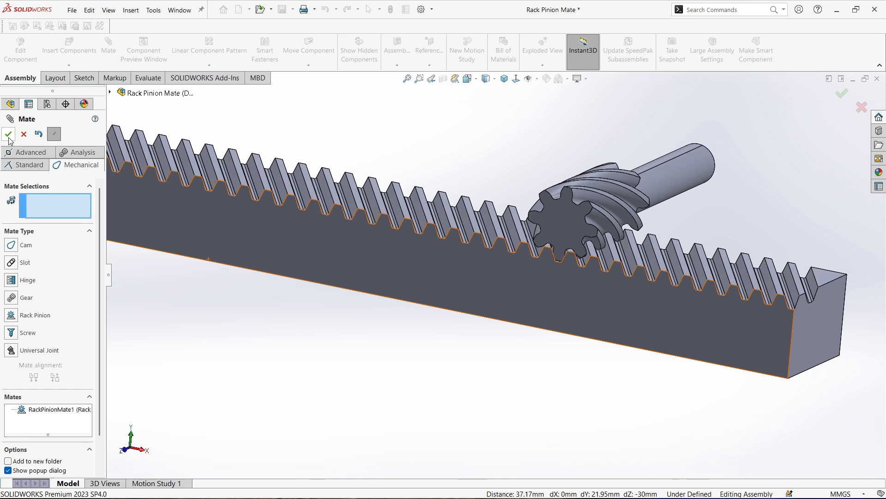
{"action": "key", "text": "Escape"}
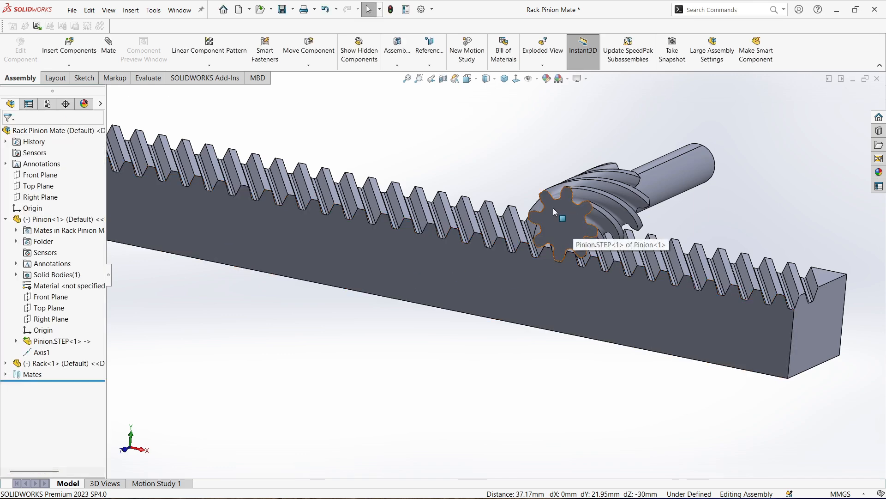
Turn the pinion to check how it meshes with the rack, and suppress the rack pinion mate
{"action": "left_click_drag", "start_coordinate": [553, 207], "coordinate": [567, 250]}
{"action": "scroll", "coordinate": [575, 240], "scroll_direction": "down", "scroll_amount": 4}
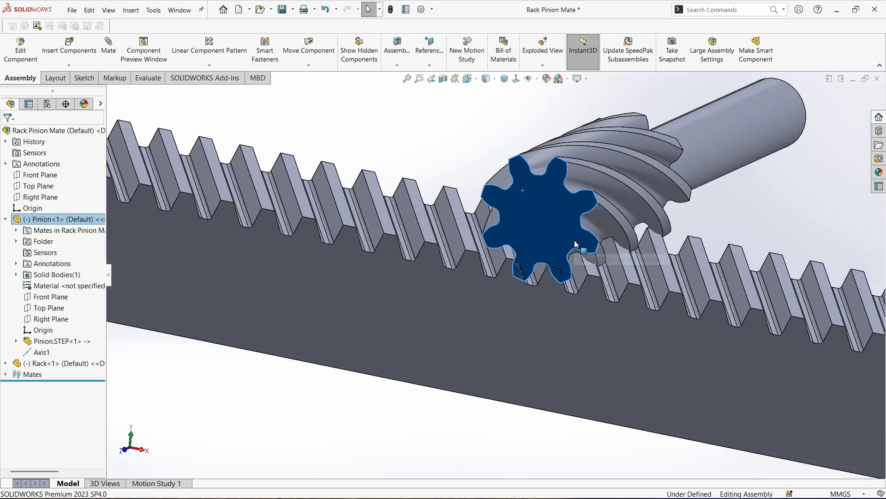
{"action": "left_click", "coordinate": [17, 230]}
{"action": "right_click", "coordinate": [52, 274]}
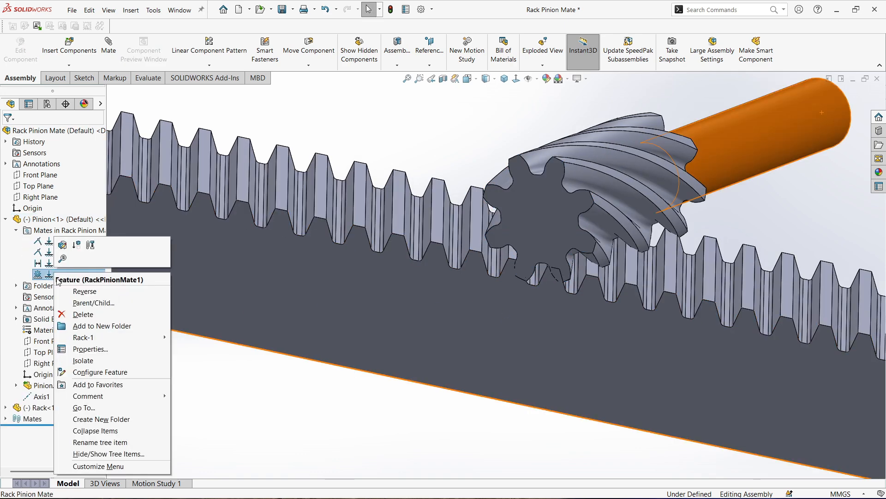
{"action": "left_click", "coordinate": [76, 247]}
Rotate the freed pinion, viewed face-on, so its lowest tooth sits centered in a gap of the rack
{"action": "left_click_drag", "start_coordinate": [543, 220], "coordinate": [544, 217]}
{"action": "scroll", "coordinate": [544, 217], "scroll_direction": "down", "scroll_amount": 3}
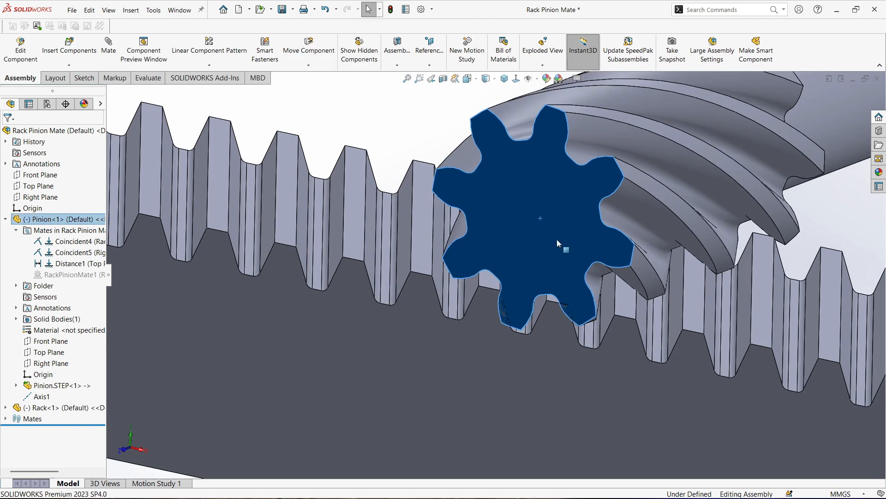
{"action": "left_click", "coordinate": [516, 79]}
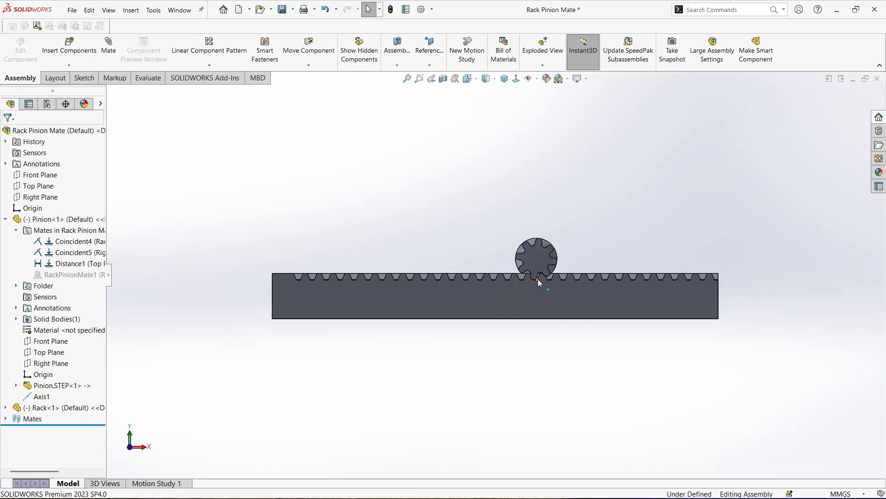
{"action": "scroll", "coordinate": [539, 279], "scroll_direction": "down", "scroll_amount": 8}
{"action": "scroll", "coordinate": [519, 243], "scroll_direction": "down", "scroll_amount": 5}
{"action": "mouse_move", "coordinate": [501, 245]}
{"action": "left_mouse_down"}
{"action": "mouse_move", "coordinate": [518, 245]}
{"action": "mouse_move", "coordinate": [500, 235]}
{"action": "left_mouse_up"}
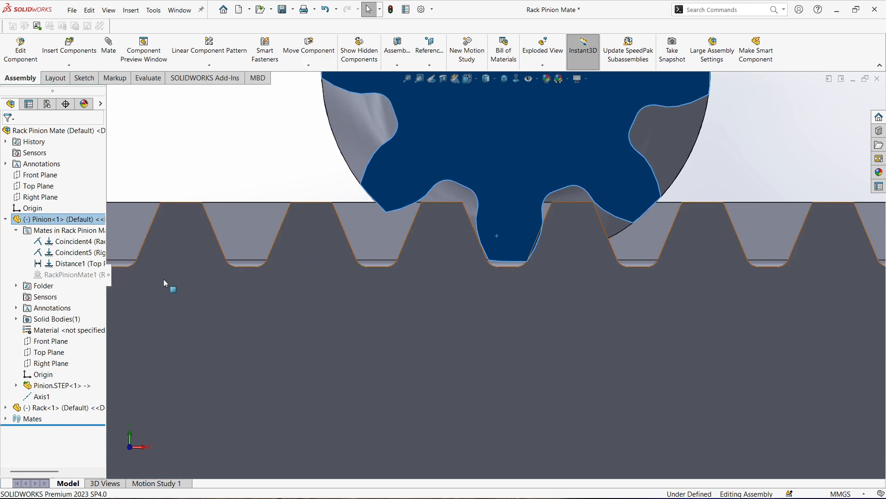
Unsuppress the rack pinion mate and move the mechanism to test the linked rack and pinion motion
{"action": "right_click", "coordinate": [77, 279]}
{"action": "left_click", "coordinate": [99, 248]}
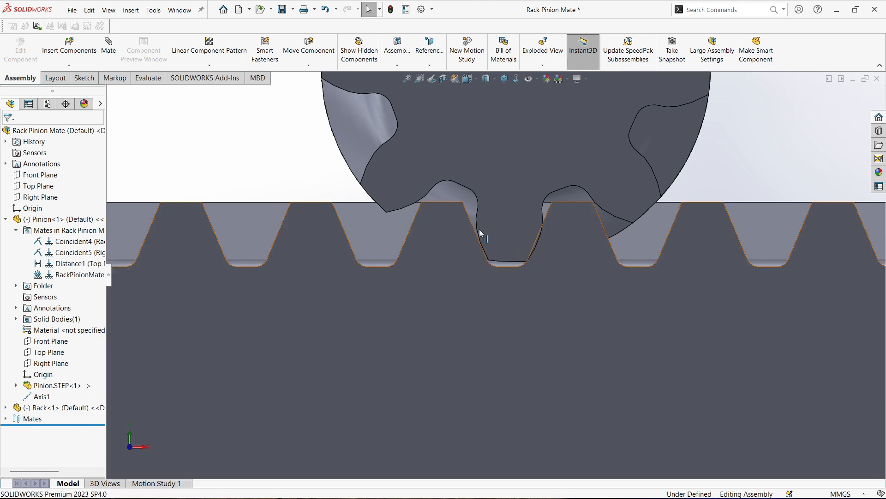
{"action": "scroll", "coordinate": [477, 231], "scroll_direction": "up", "scroll_amount": 7}
{"action": "left_click_drag", "start_coordinate": [483, 236], "coordinate": [465, 237]}
{"action": "left_click", "coordinate": [436, 141]}
{"action": "scroll", "coordinate": [633, 201], "scroll_direction": "up", "scroll_amount": 4}
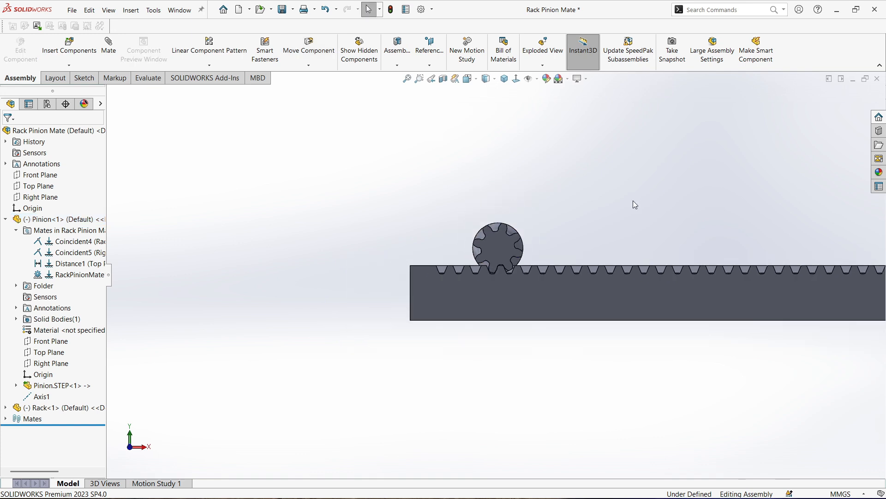
Switch to the Universal Joint Mate assembly
{"action": "key", "text": "ctrl+Tab"}
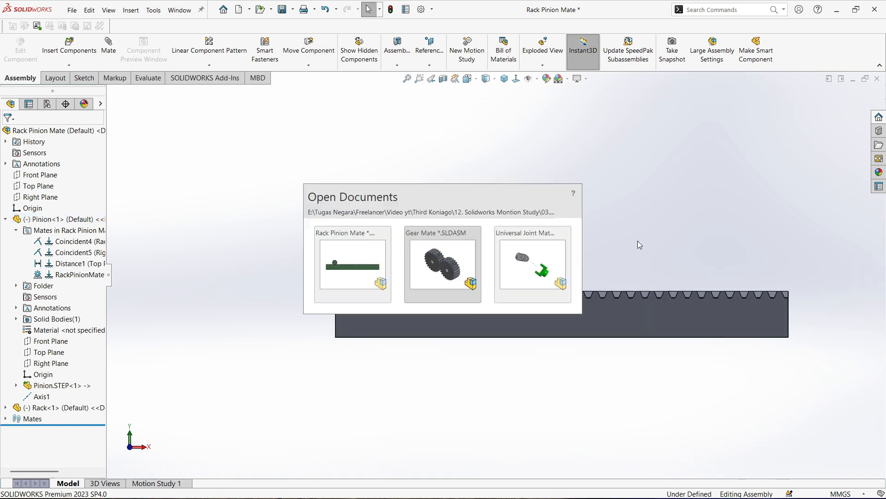
{"action": "left_click", "coordinate": [521, 261]}
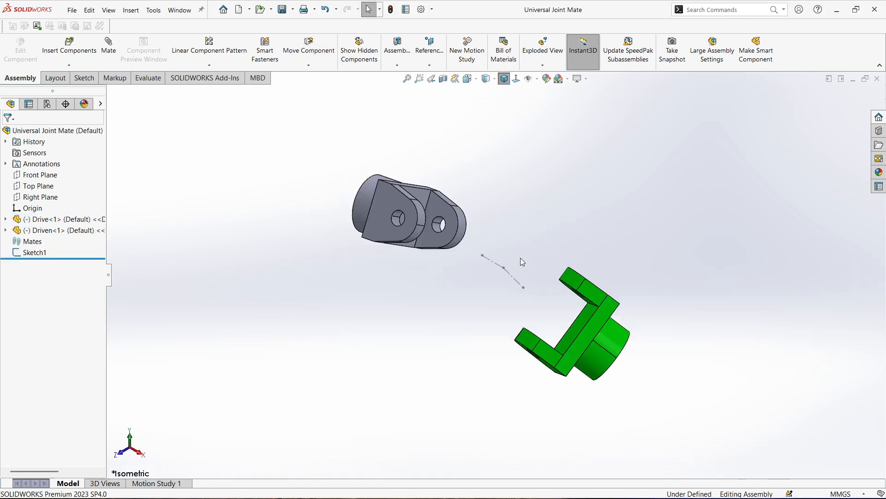
{"action": "middle_click_drag", "start_coordinate": [494, 249], "coordinate": [413, 323]}
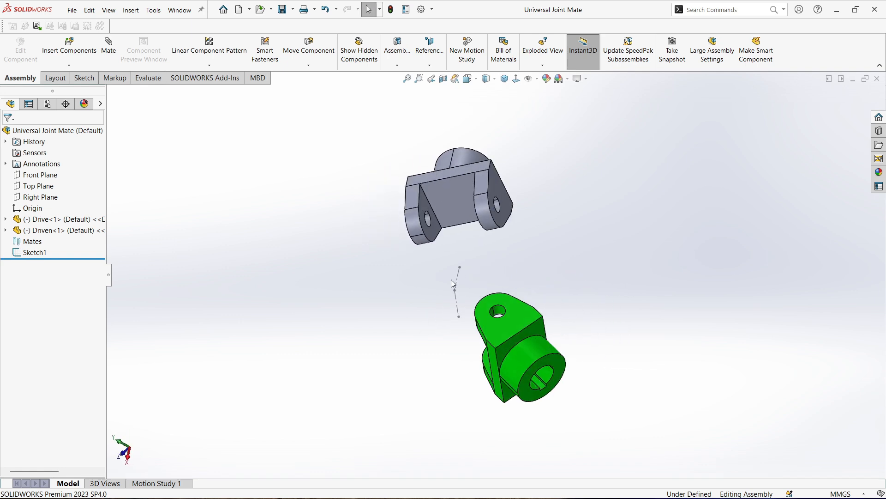
{"action": "mouse_move", "coordinate": [448, 300]}
{"action": "middle_mouse_down"}
{"action": "mouse_move", "coordinate": [522, 194]}
{"action": "mouse_move", "coordinate": [466, 257]}
{"action": "mouse_move", "coordinate": [469, 248]}
{"action": "mouse_move", "coordinate": [521, 268]}
{"action": "mouse_move", "coordinate": [519, 251]}
{"action": "middle_mouse_up"}
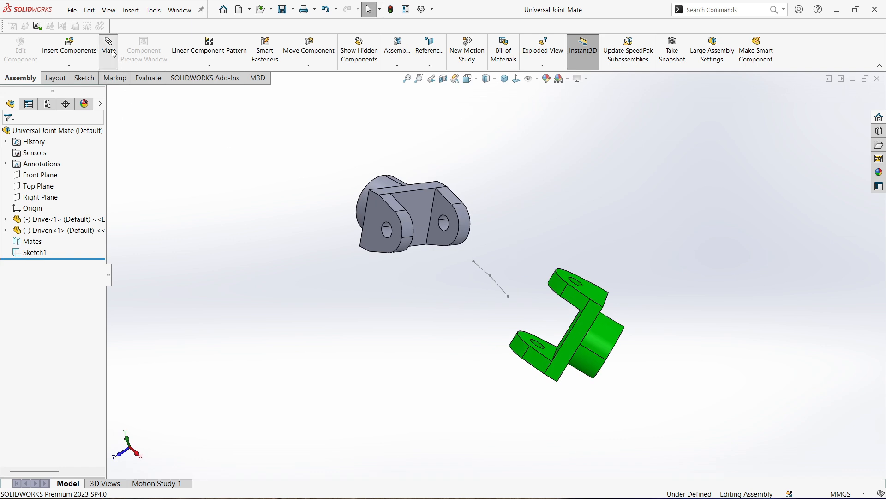
{"action": "scroll", "coordinate": [511, 257], "scroll_direction": "down", "scroll_amount": 2}
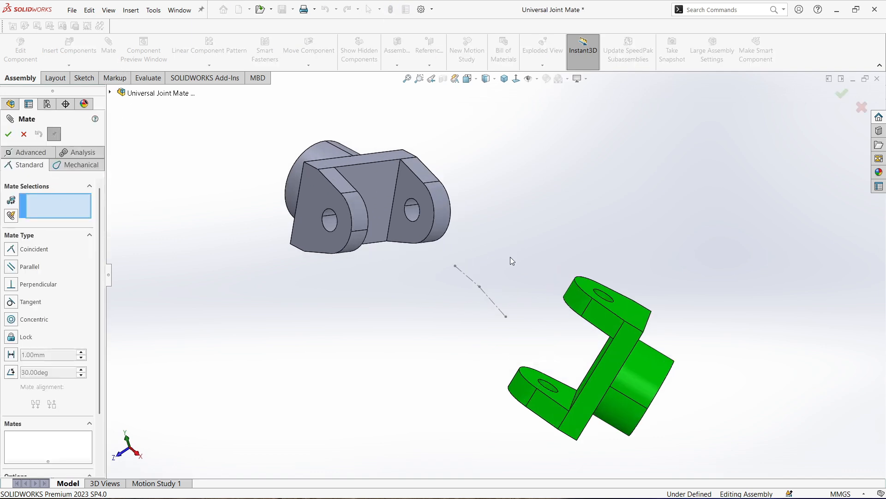
{"action": "middle_click_drag", "start_coordinate": [510, 257], "coordinate": [547, 206]}
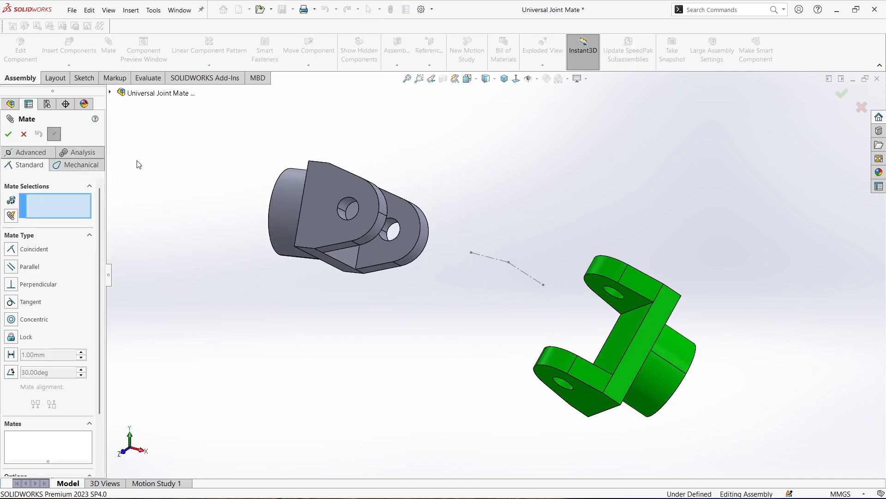
{"action": "scroll", "coordinate": [401, 284], "scroll_direction": "up", "scroll_amount": 2}
{"action": "middle_click_drag", "start_coordinate": [401, 282], "coordinate": [420, 311]}
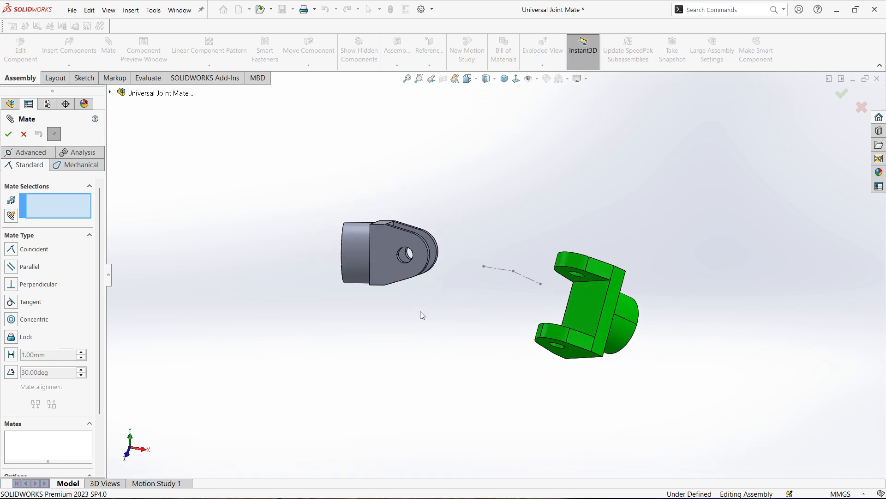
{"action": "scroll", "coordinate": [389, 265], "scroll_direction": "down", "scroll_amount": 2}
{"action": "left_click", "coordinate": [353, 250]}
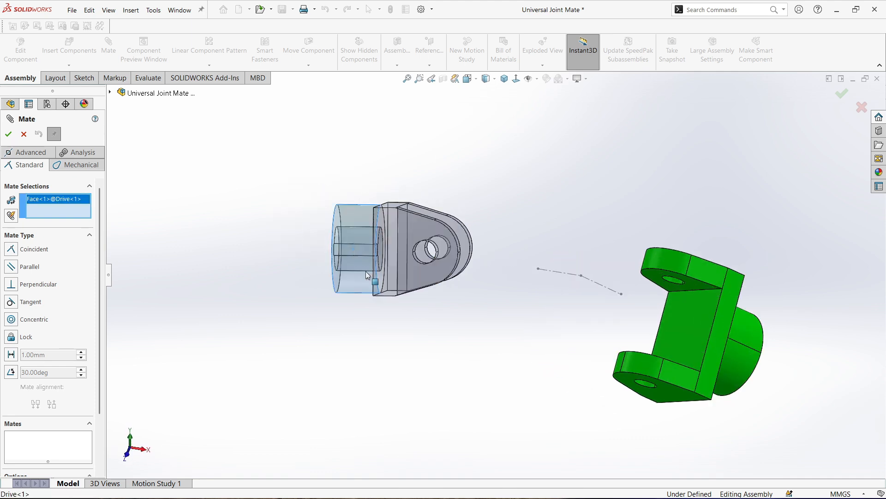
{"action": "left_click", "coordinate": [563, 275]}
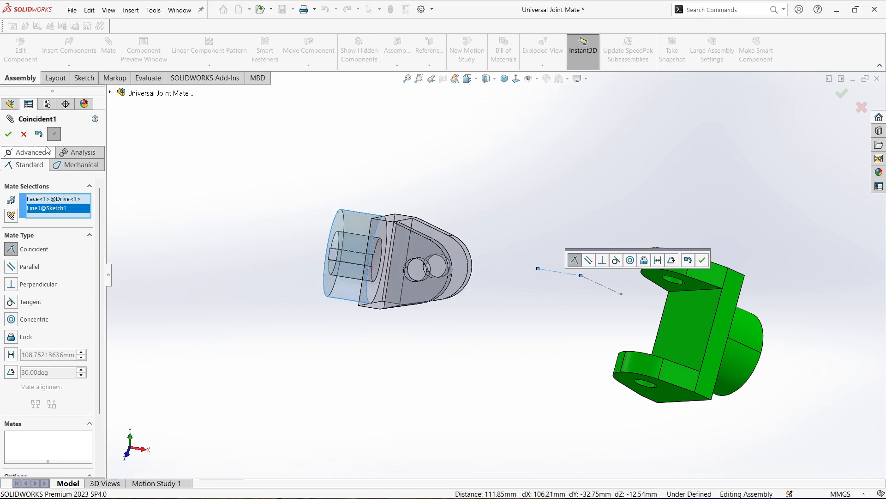
{"action": "left_click", "coordinate": [24, 133]}
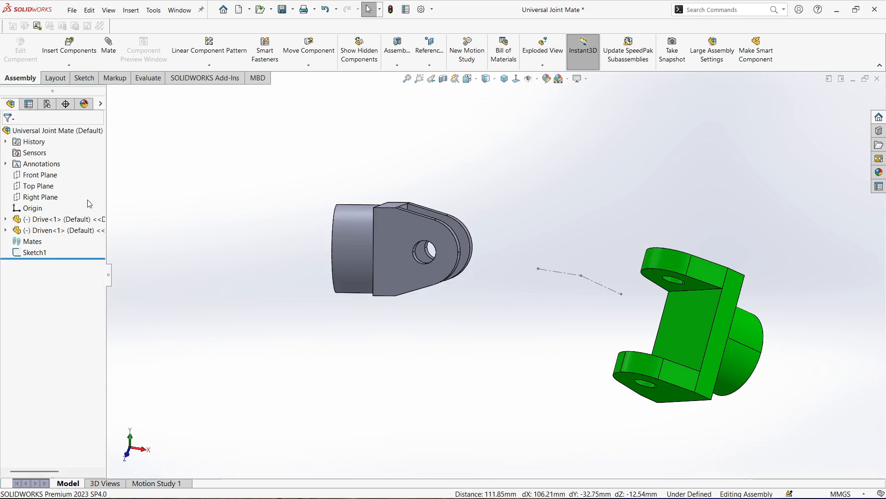
Examine the length and angle dimensions of Sketch1, the two-line layout between the yokes
{"action": "left_click", "coordinate": [35, 253]}
{"action": "middle_click_drag", "start_coordinate": [595, 279], "coordinate": [577, 258]}
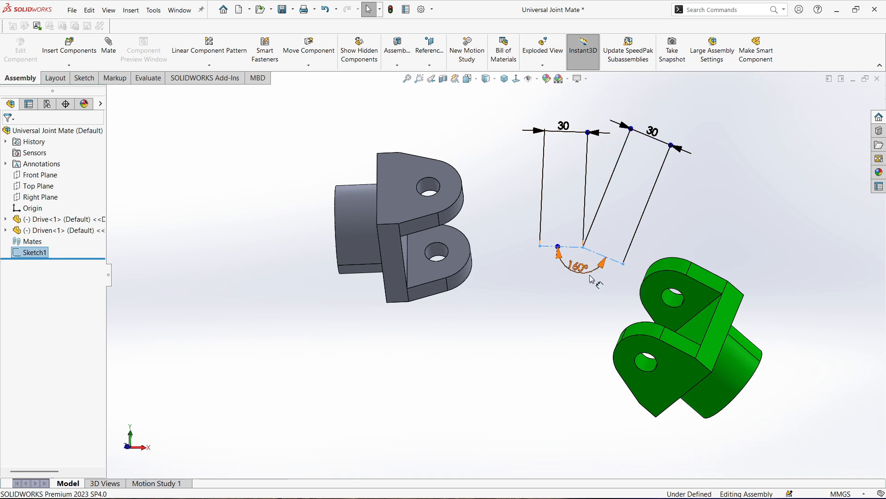
{"action": "middle_click_drag", "start_coordinate": [592, 280], "coordinate": [658, 238]}
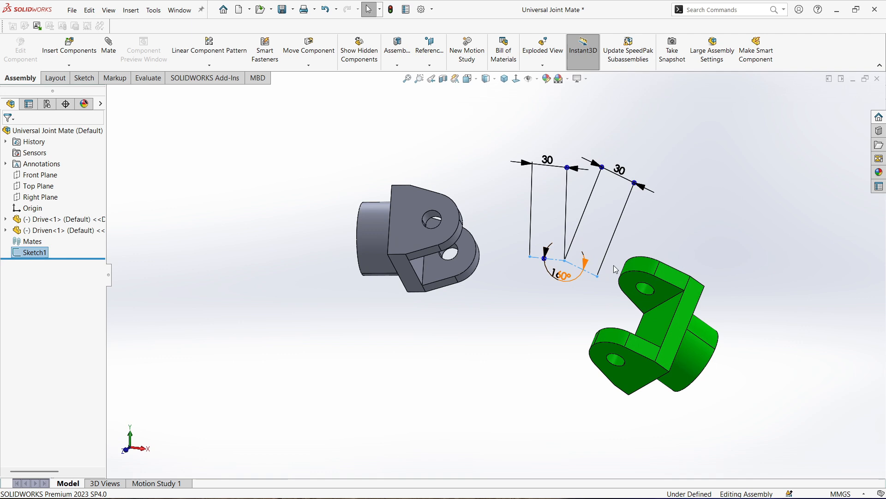
{"action": "left_click", "coordinate": [657, 235]}
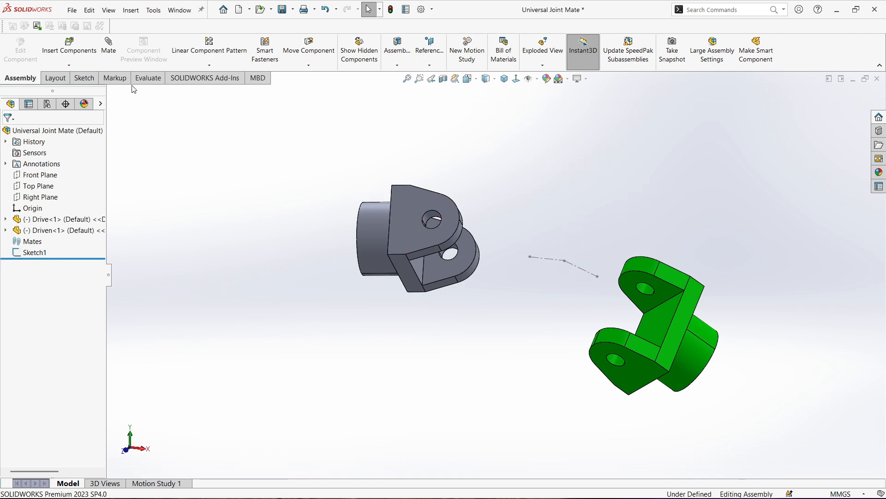
Add a coincident mate between the cylindrical hub face of the Drive yoke and the nearer line of Sketch1
{"action": "left_click", "coordinate": [109, 51]}
{"action": "scroll", "coordinate": [429, 238], "scroll_direction": "down", "scroll_amount": 3}
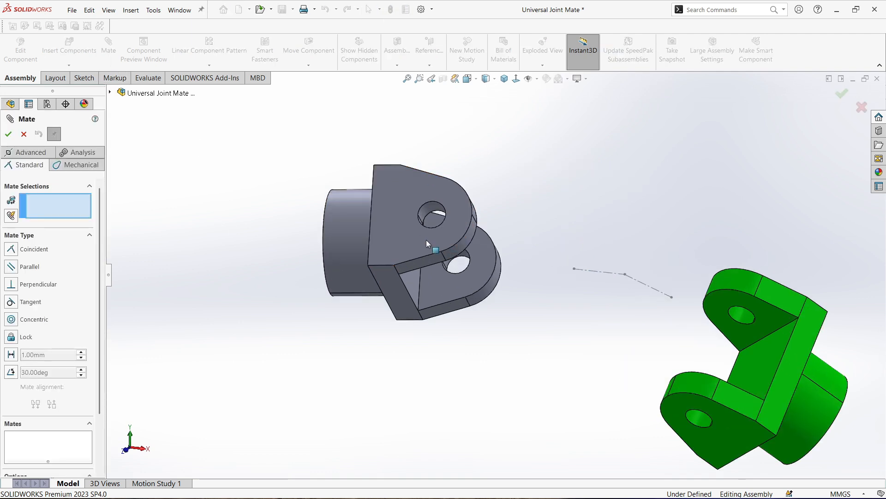
{"action": "left_click", "coordinate": [359, 225]}
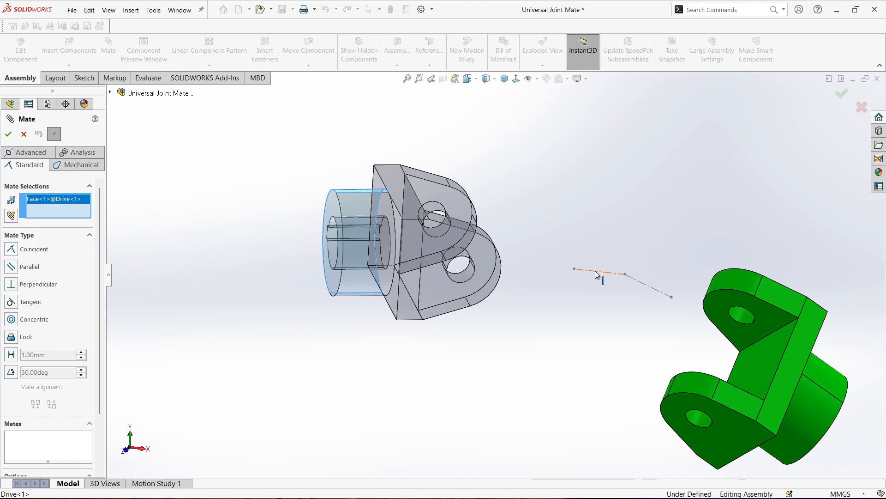
{"action": "left_click", "coordinate": [598, 275]}
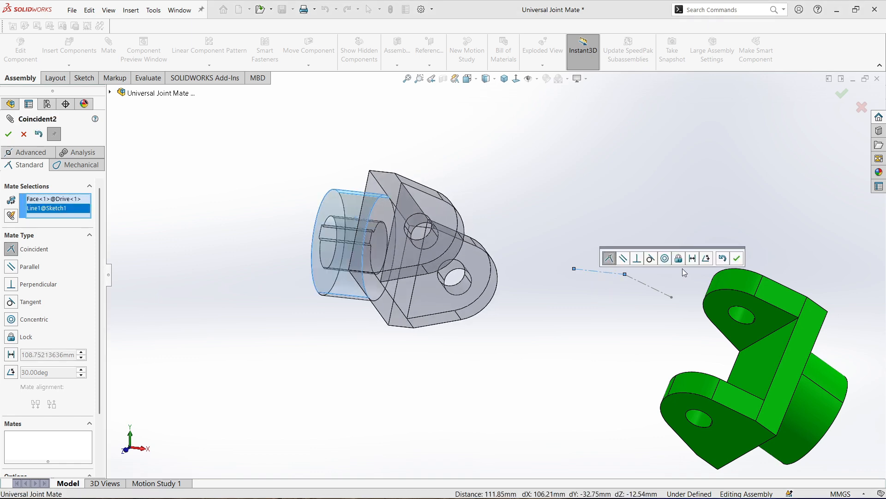
{"action": "left_click", "coordinate": [737, 258]}
Add a coincident mate between the cylindrical hub face of the green Driven yoke and the second line of Sketch1
{"action": "scroll", "coordinate": [734, 401], "scroll_direction": "up", "scroll_amount": 2}
{"action": "scroll", "coordinate": [648, 355], "scroll_direction": "down", "scroll_amount": 1}
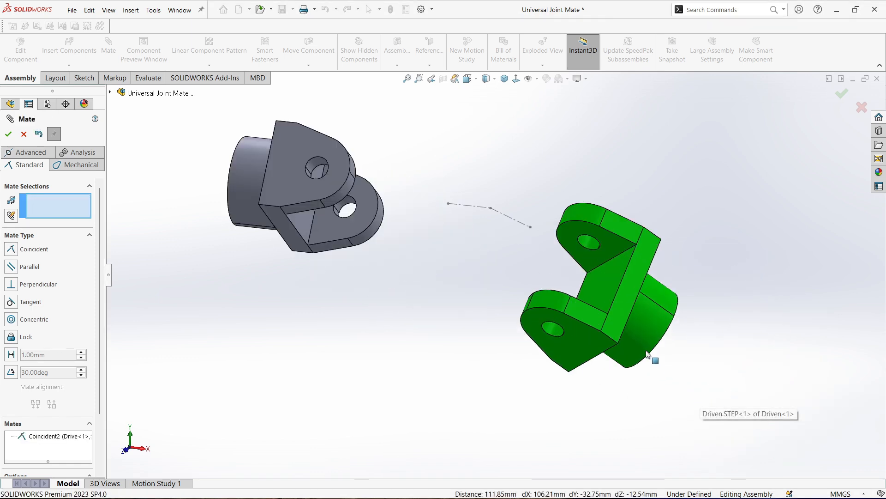
{"action": "left_click", "coordinate": [641, 338]}
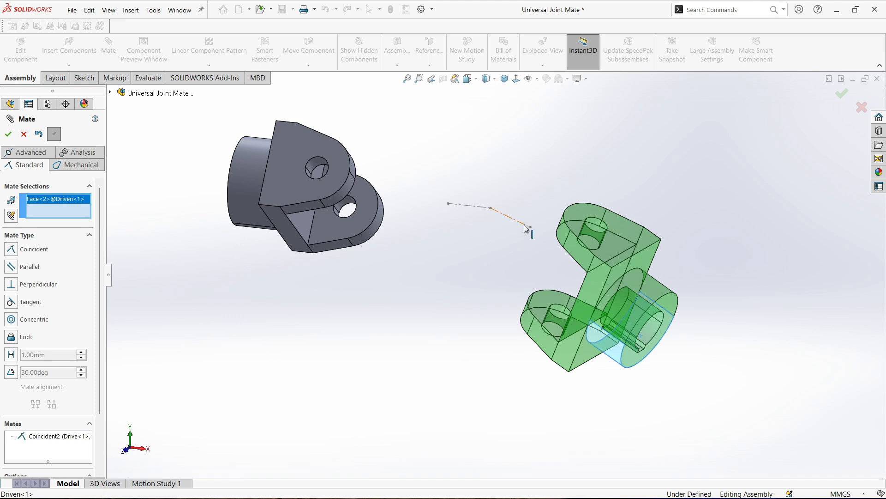
{"action": "left_click", "coordinate": [511, 223]}
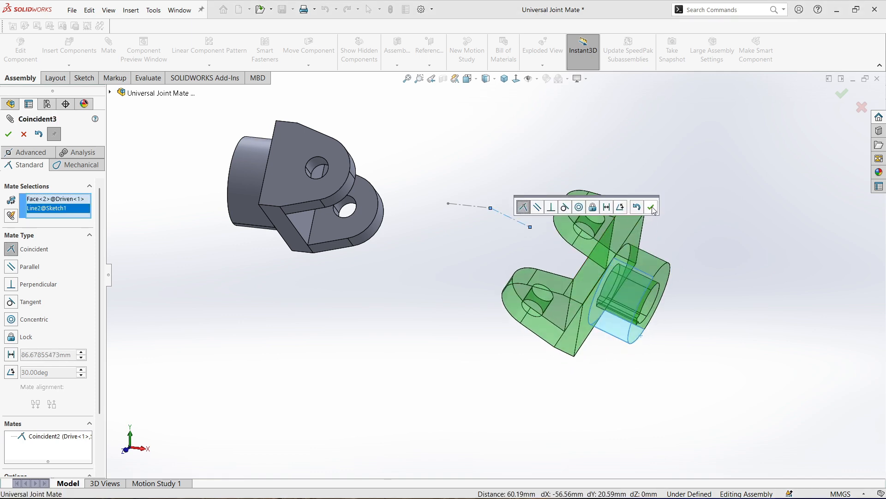
{"action": "left_click", "coordinate": [653, 211]}
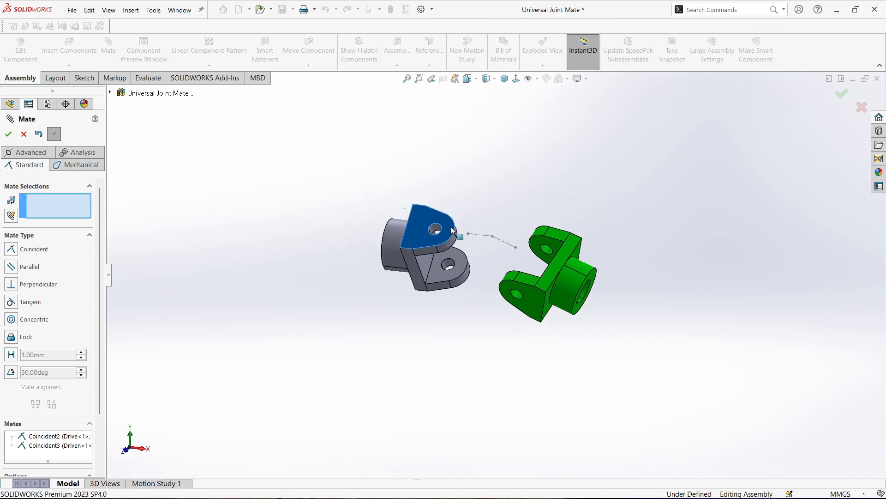
Move the Drive yoke to test how the coincident mate holds it on its sketch line, and close the Mate command
{"action": "left_click_drag", "start_coordinate": [452, 227], "coordinate": [479, 235]}
{"action": "middle_click_drag", "start_coordinate": [479, 235], "coordinate": [451, 368]}
{"action": "scroll", "coordinate": [456, 252], "scroll_direction": "down", "scroll_amount": 1}
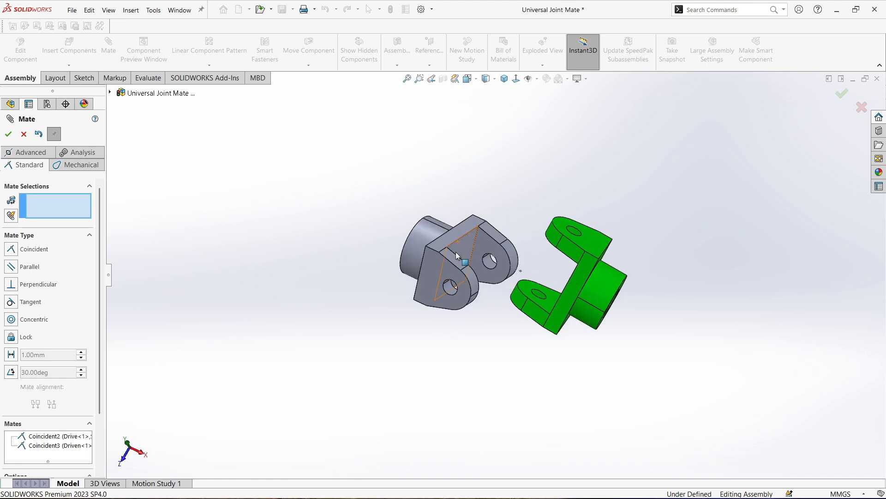
{"action": "scroll", "coordinate": [455, 251], "scroll_direction": "down", "scroll_amount": 2}
{"action": "mouse_move", "coordinate": [453, 239]}
{"action": "left_mouse_down"}
{"action": "mouse_move", "coordinate": [480, 262]}
{"action": "mouse_move", "coordinate": [464, 248]}
{"action": "left_mouse_up"}
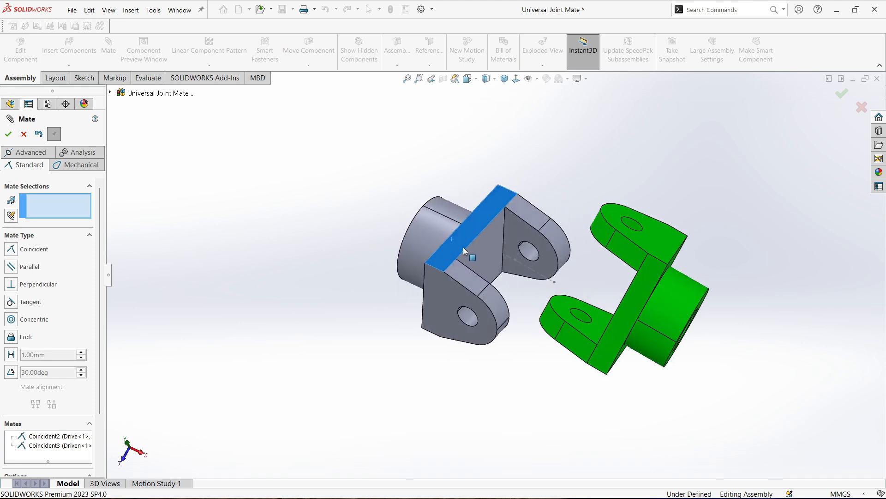
{"action": "middle_click_drag", "start_coordinate": [464, 249], "coordinate": [536, 265]}
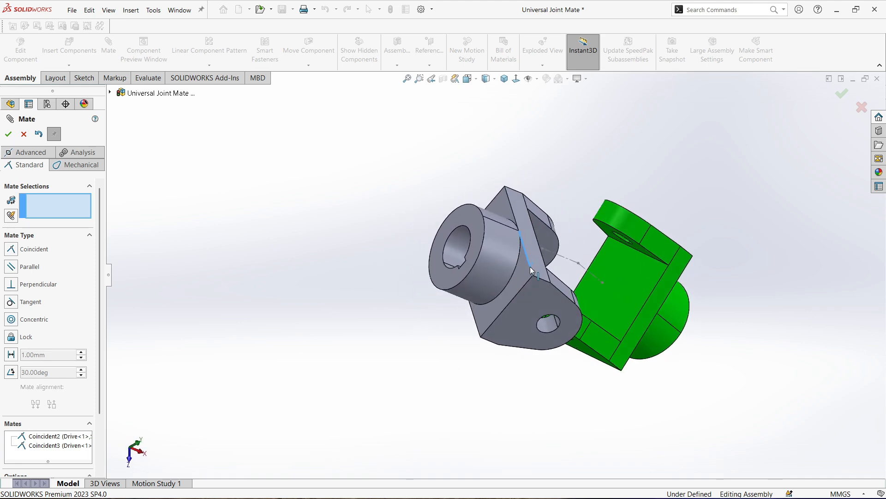
{"action": "left_click", "coordinate": [25, 138]}
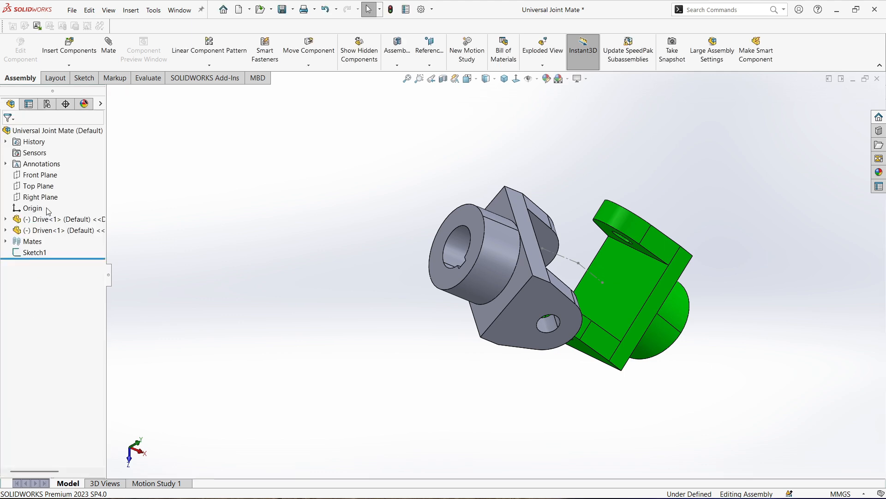
Edit the Driven yoke's coincident mate with Sketch1 and change its type to Concentric
{"action": "left_click", "coordinate": [6, 230]}
{"action": "left_click", "coordinate": [17, 241]}
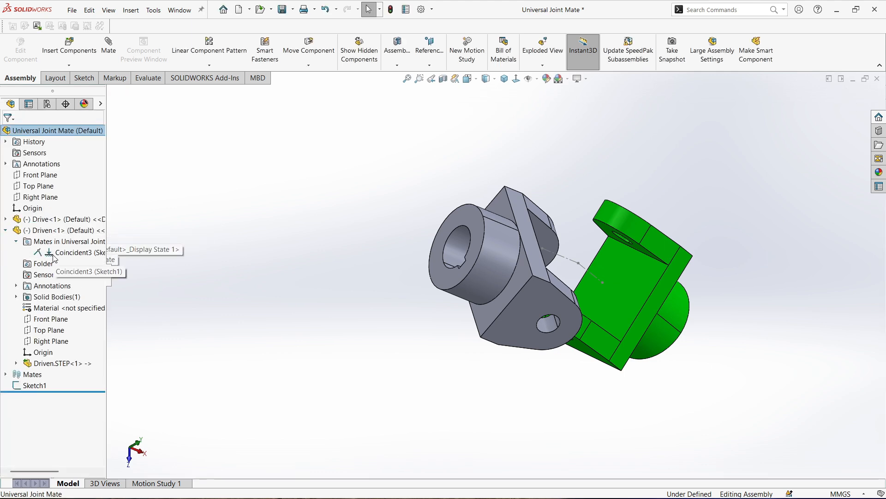
{"action": "left_click", "coordinate": [74, 252]}
{"action": "right_click", "coordinate": [56, 257]}
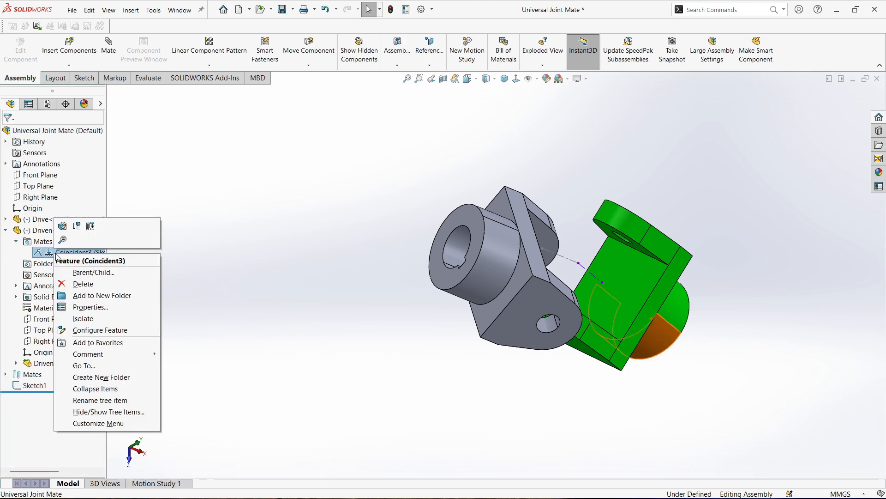
{"action": "left_click", "coordinate": [65, 229]}
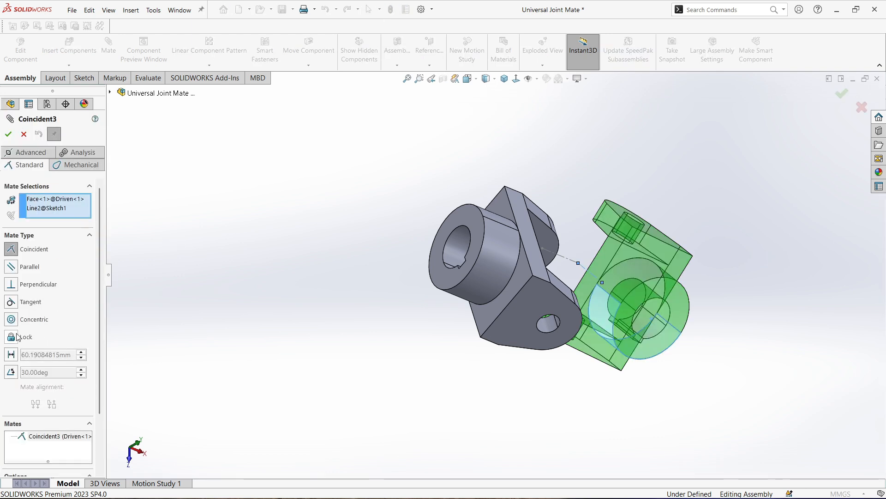
{"action": "left_click", "coordinate": [12, 320]}
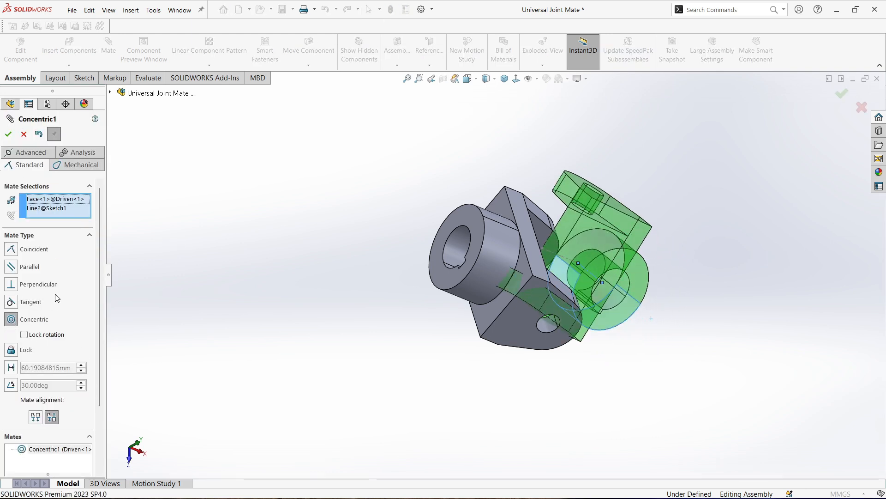
{"action": "left_click", "coordinate": [9, 134]}
{"action": "left_click", "coordinate": [9, 134]}
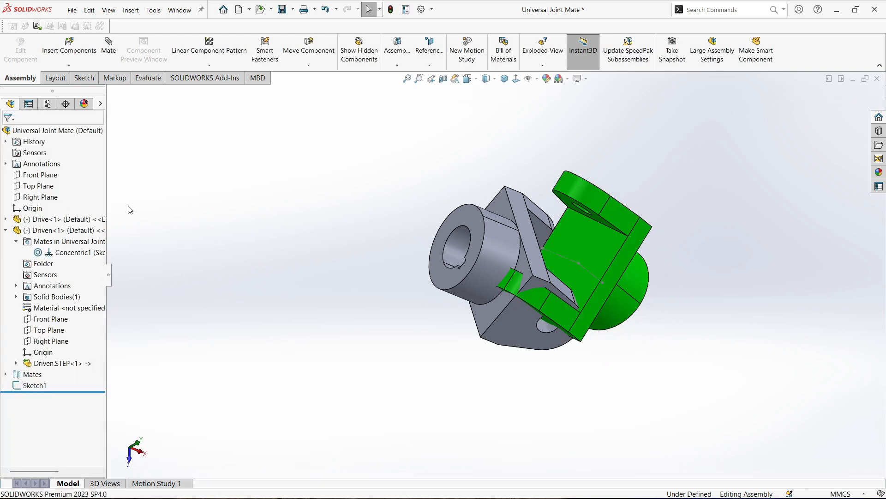
Edit the Drive yoke's coincident mate with Sketch1 and change its type to Concentric
{"action": "left_click", "coordinate": [490, 255]}
{"action": "left_click", "coordinate": [6, 219]}
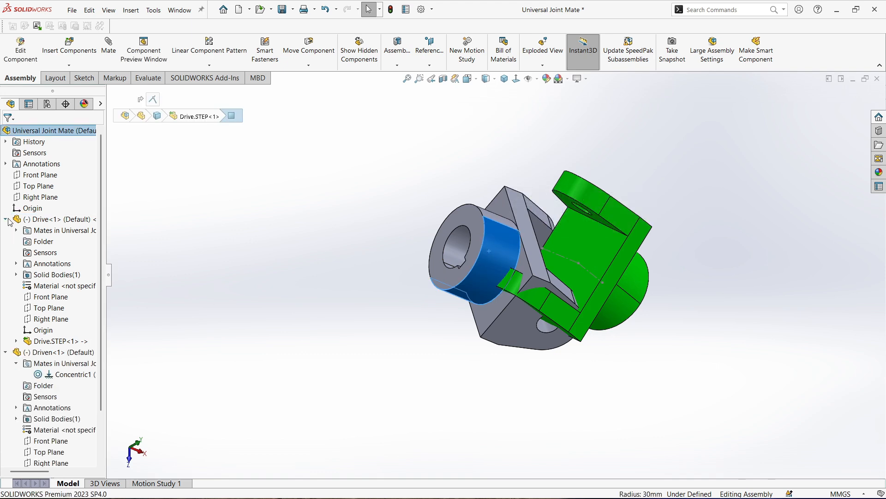
{"action": "left_click", "coordinate": [16, 231]}
{"action": "right_click", "coordinate": [53, 244]}
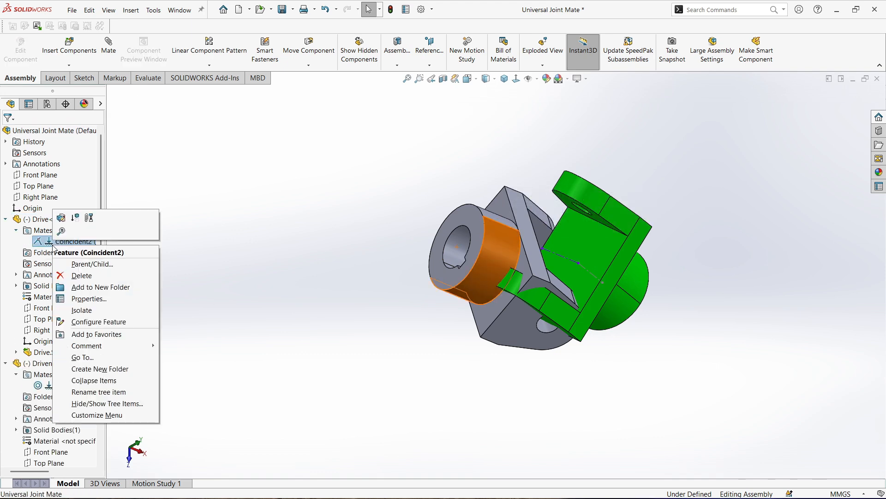
{"action": "left_click", "coordinate": [61, 220]}
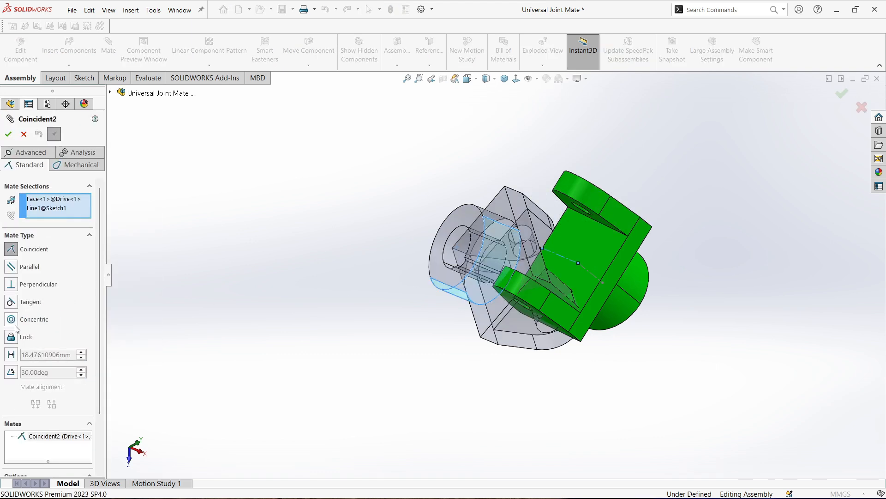
{"action": "left_click", "coordinate": [14, 322]}
{"action": "left_click", "coordinate": [8, 134]}
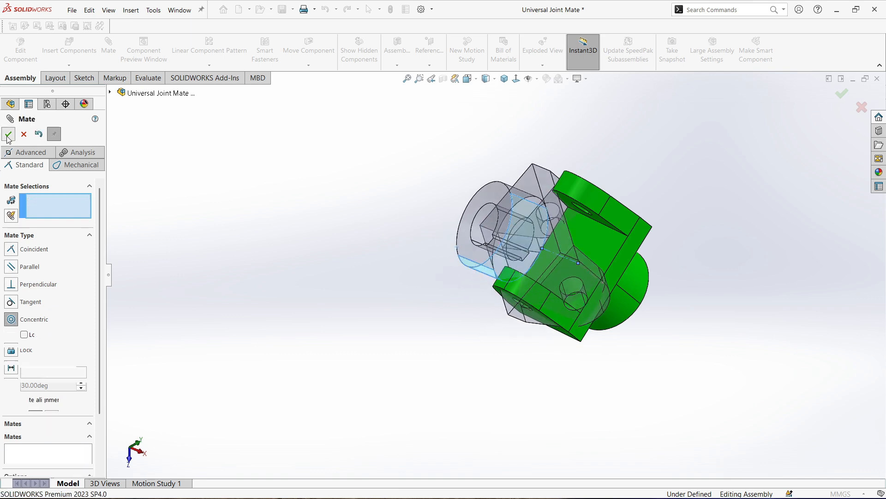
Move both yokes along and around their sketch axes to test the concentric mates, leaving their forks slightly apart and facing each other
{"action": "scroll", "coordinate": [495, 273], "scroll_direction": "down", "scroll_amount": 3}
{"action": "left_click_drag", "start_coordinate": [523, 268], "coordinate": [488, 241]}
{"action": "left_click_drag", "start_coordinate": [557, 265], "coordinate": [547, 264]}
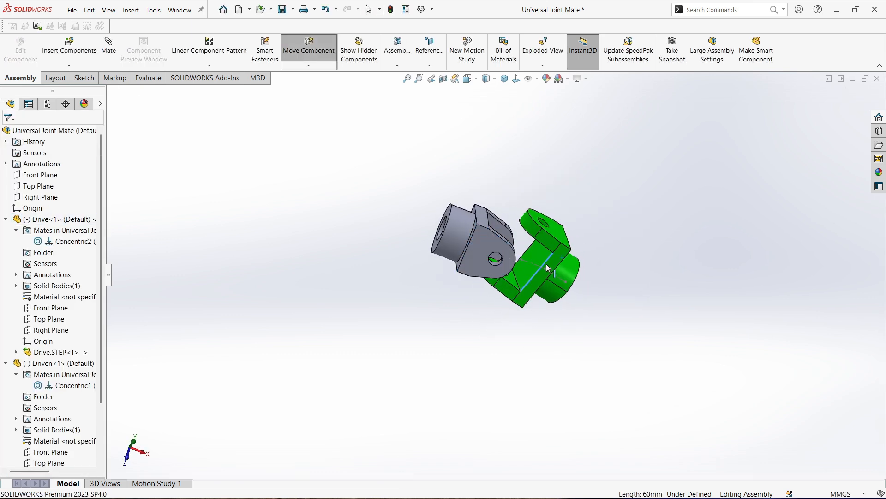
{"action": "middle_click_drag", "start_coordinate": [547, 264], "coordinate": [566, 270]}
{"action": "left_click_drag", "start_coordinate": [567, 271], "coordinate": [623, 293]}
{"action": "left_click_drag", "start_coordinate": [463, 268], "coordinate": [500, 270]}
{"action": "left_click", "coordinate": [293, 212]}
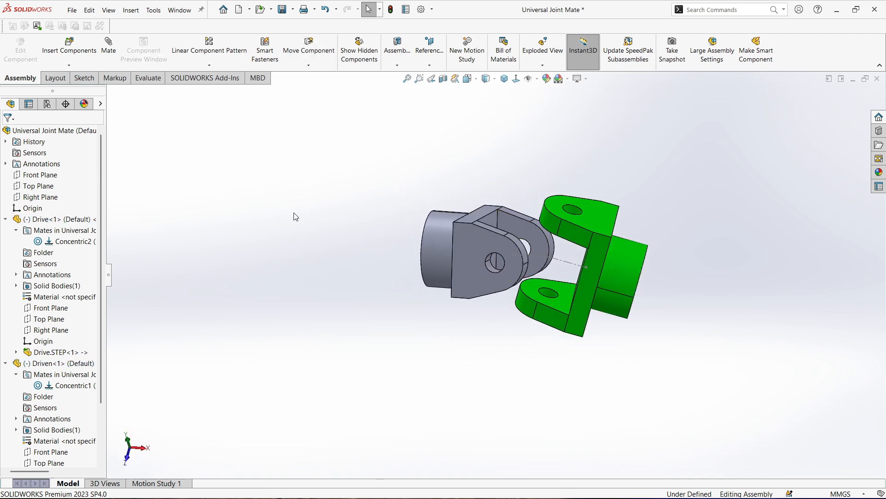
Start a mechanical Universal Joint mate between the cylindrical shaft faces of the Drive and Driven yokes
{"action": "left_click", "coordinate": [109, 51]}
{"action": "left_click", "coordinate": [69, 170]}
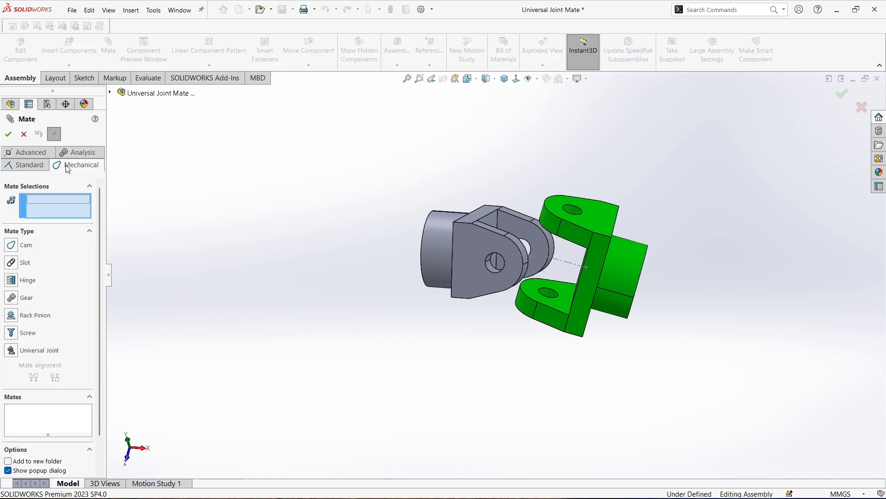
{"action": "left_click", "coordinate": [11, 350]}
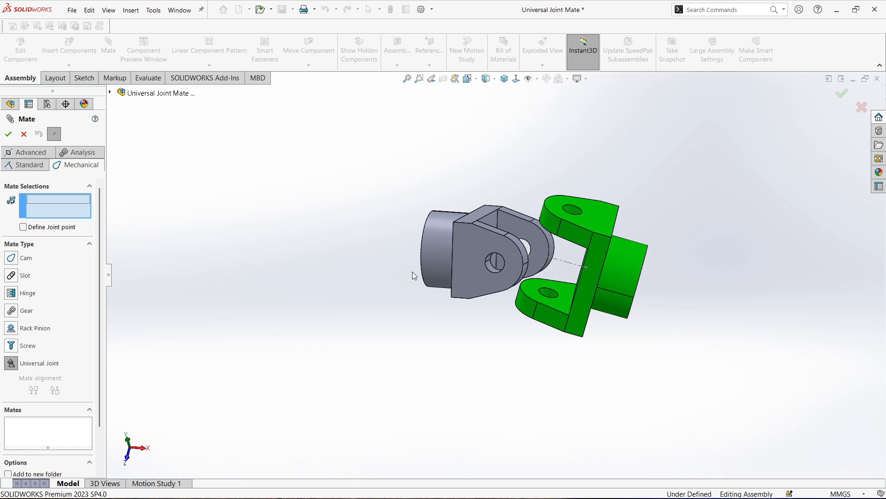
{"action": "middle_click_drag", "start_coordinate": [414, 275], "coordinate": [441, 316]}
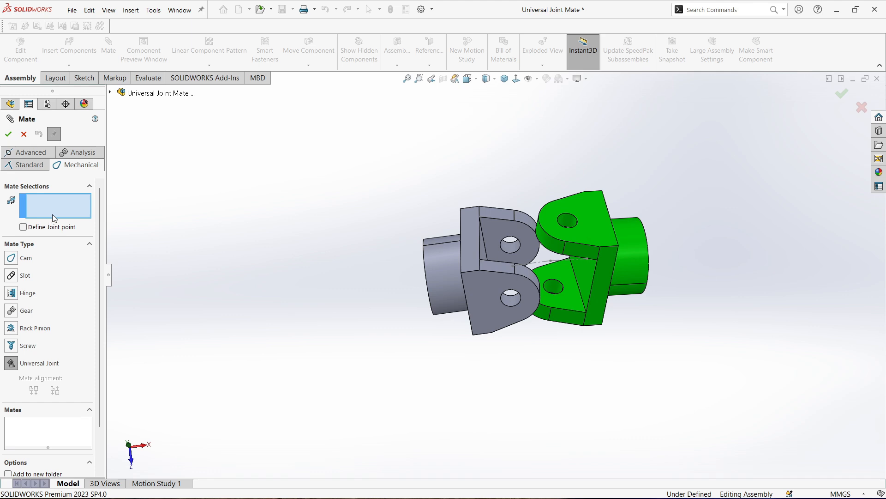
{"action": "left_click", "coordinate": [446, 259]}
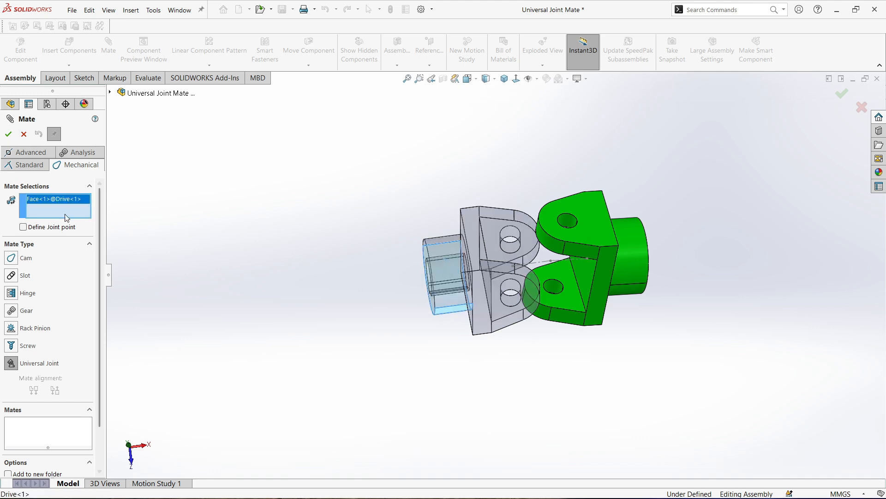
{"action": "left_click", "coordinate": [631, 249]}
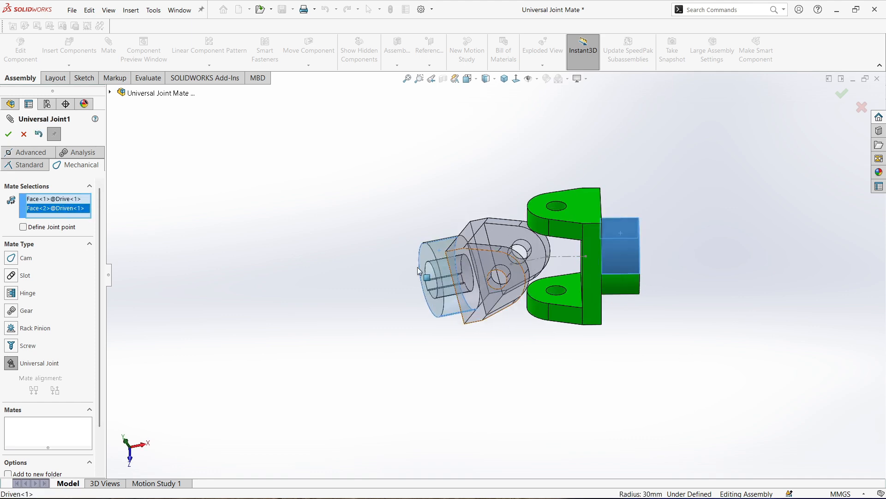
Define the universal joint's joint point at the vertex where the two Sketch1 lines meet, and accept the mate
{"action": "left_click", "coordinate": [24, 227]}
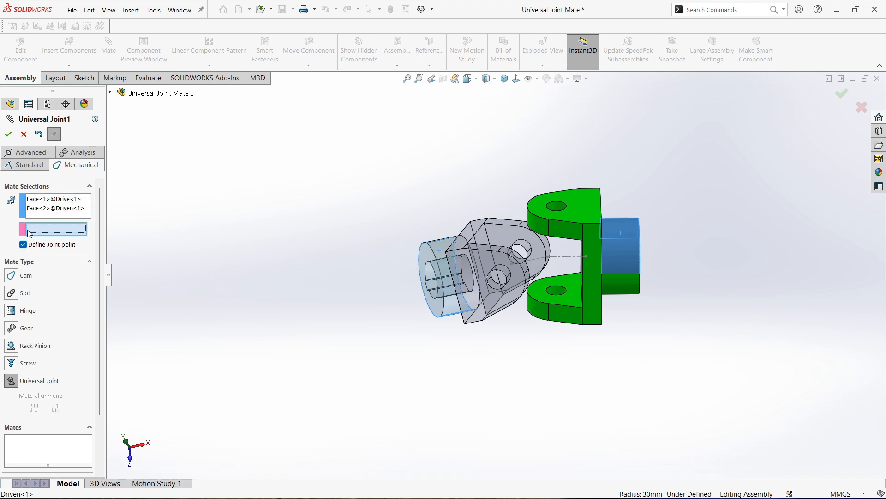
{"action": "scroll", "coordinate": [523, 271], "scroll_direction": "down", "scroll_amount": 3}
{"action": "left_click", "coordinate": [556, 254]}
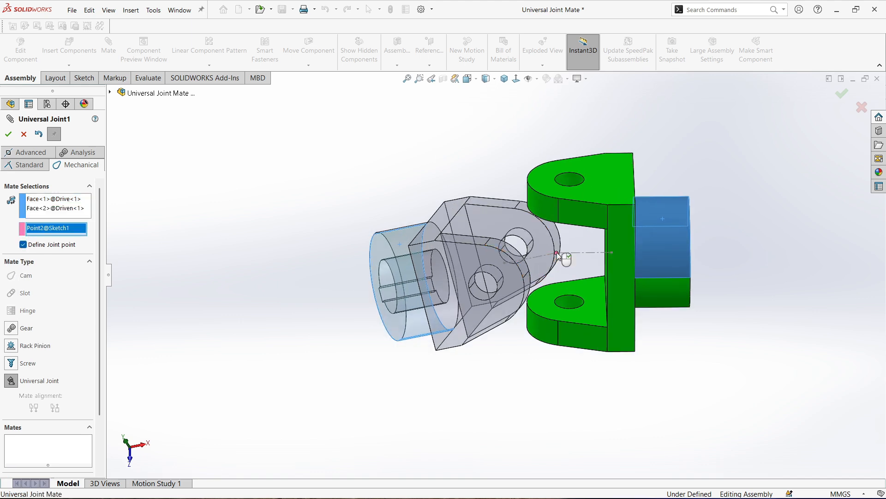
{"action": "left_click", "coordinate": [8, 135]}
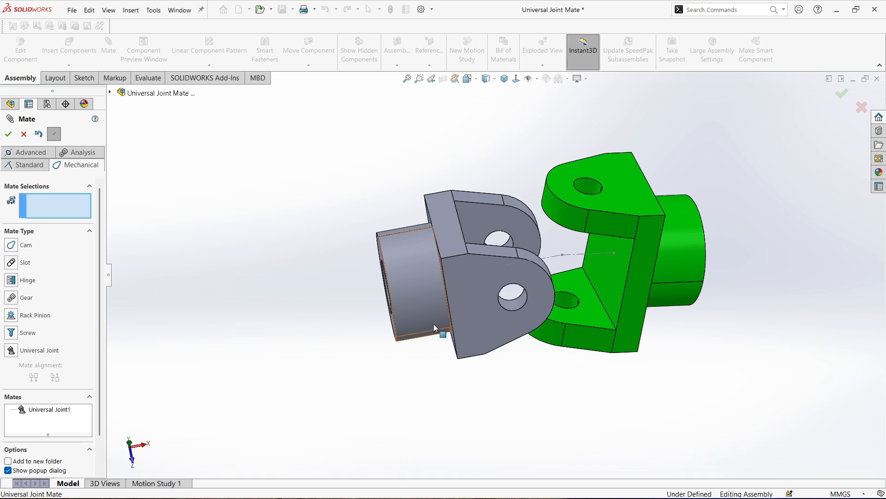
Rotate the Drive and Driven yokes in turn to test how the universal joint mate links them, and close the Mate command
{"action": "left_click_drag", "start_coordinate": [478, 314], "coordinate": [602, 256]}
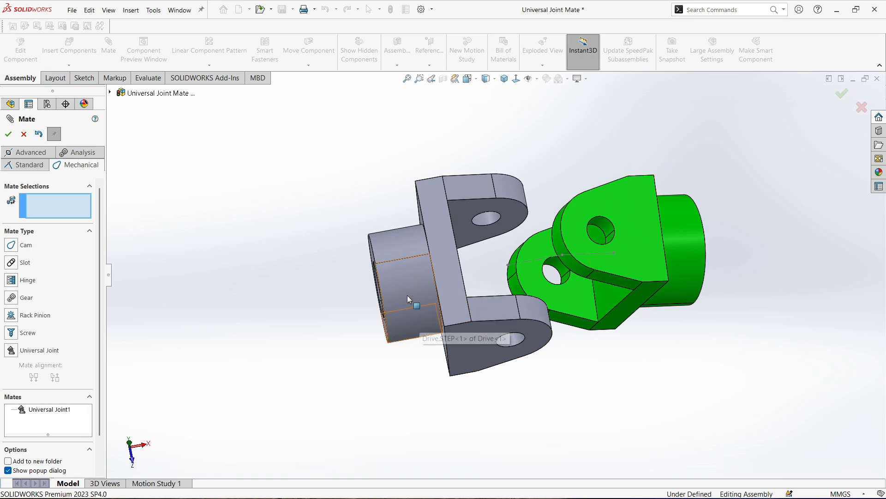
{"action": "left_click_drag", "start_coordinate": [408, 297], "coordinate": [511, 305]}
{"action": "middle_click_drag", "start_coordinate": [512, 305], "coordinate": [427, 282]}
{"action": "left_click_drag", "start_coordinate": [566, 284], "coordinate": [576, 229]}
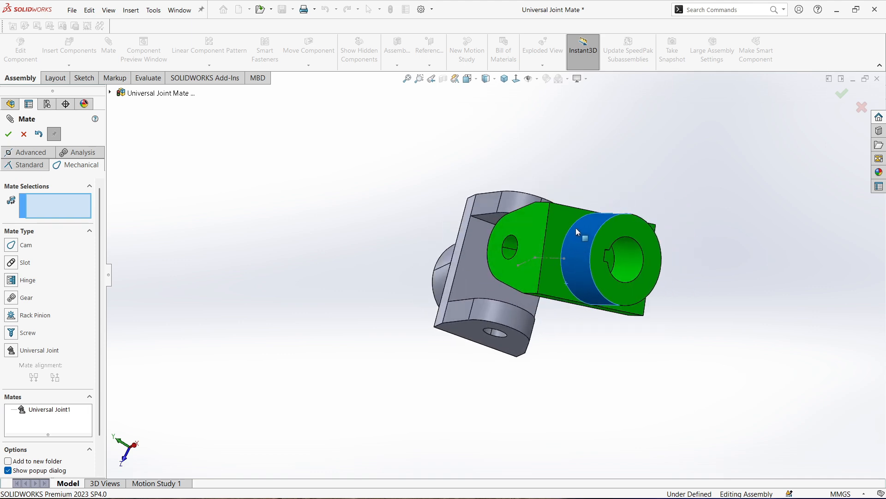
{"action": "middle_click_drag", "start_coordinate": [521, 233], "coordinate": [602, 242]}
{"action": "left_click_drag", "start_coordinate": [471, 320], "coordinate": [552, 300]}
{"action": "left_click_drag", "start_coordinate": [598, 247], "coordinate": [566, 262]}
{"action": "middle_click_drag", "start_coordinate": [566, 261], "coordinate": [467, 275]}
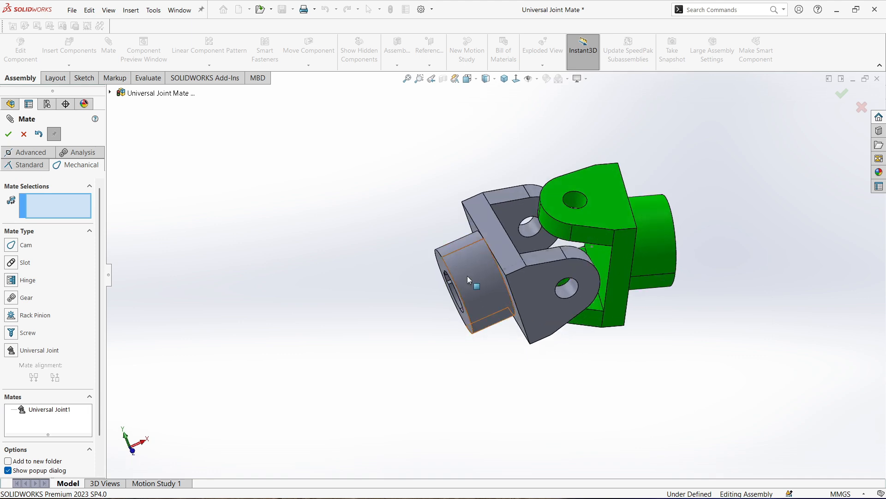
{"action": "left_click_drag", "start_coordinate": [467, 276], "coordinate": [446, 252]}
{"action": "scroll", "coordinate": [499, 255], "scroll_direction": "down", "scroll_amount": 2}
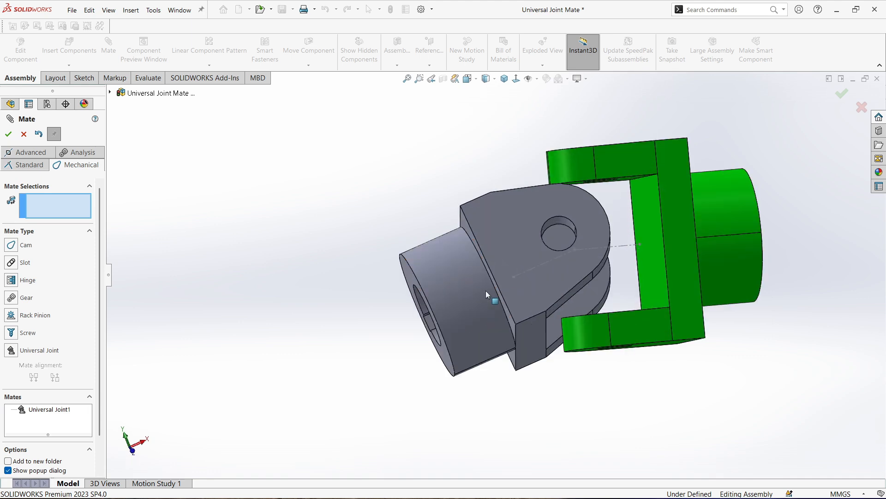
{"action": "left_click_drag", "start_coordinate": [486, 293], "coordinate": [441, 284]}
{"action": "left_click", "coordinate": [23, 135]}
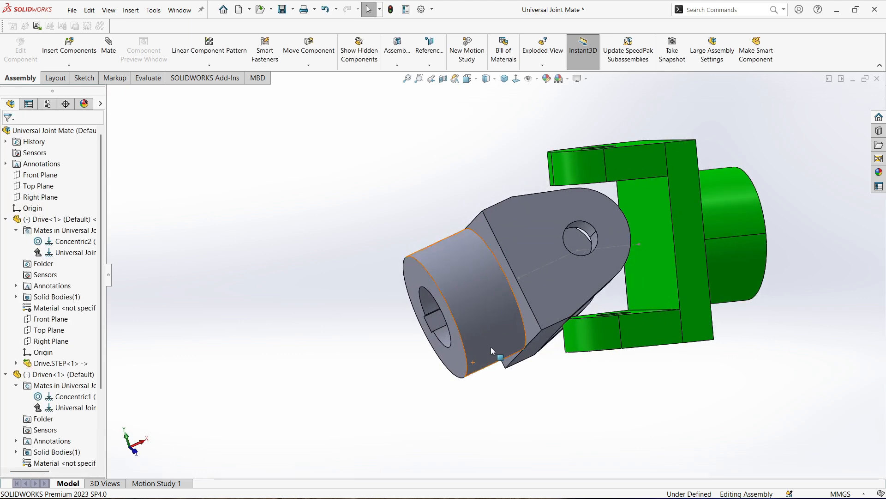
Add a Concentric mate between the Drive yoke's pin hole and the Sketch1 point where the two lines meet
{"action": "left_click_drag", "start_coordinate": [544, 293], "coordinate": [473, 317]}
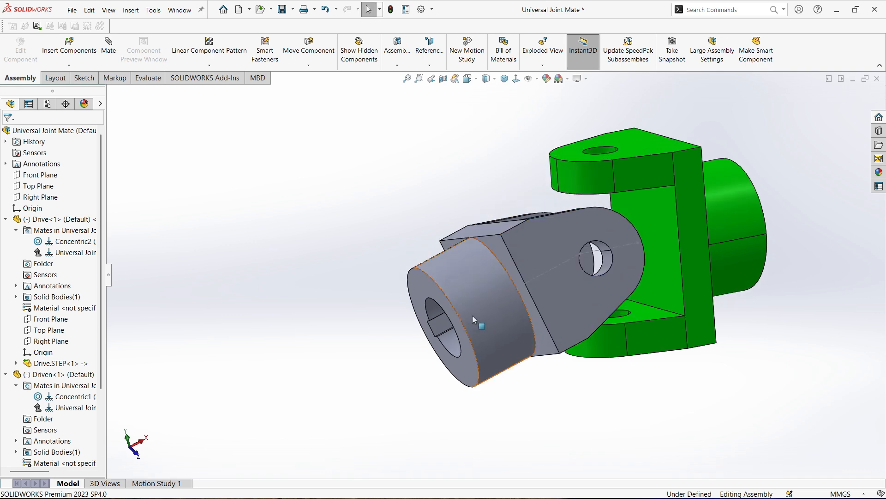
{"action": "left_click", "coordinate": [440, 297]}
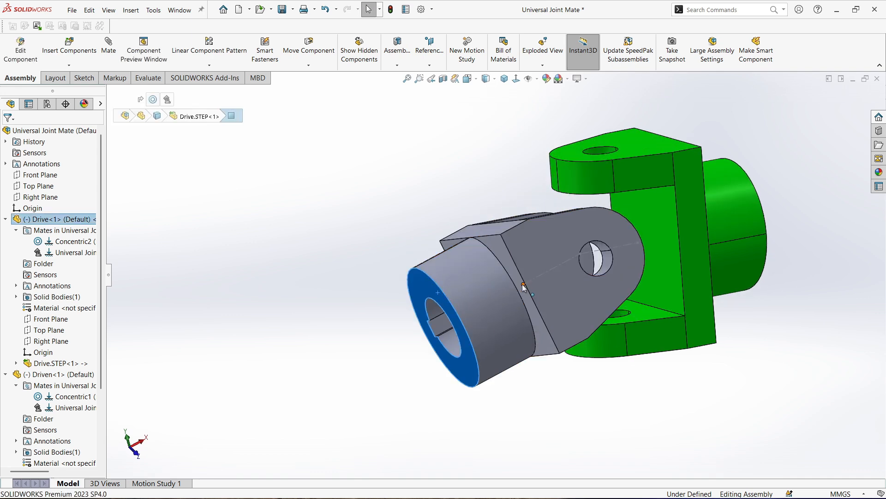
{"action": "left_click", "coordinate": [603, 269]}
{"action": "left_click_drag", "start_coordinate": [602, 269], "coordinate": [577, 262]}
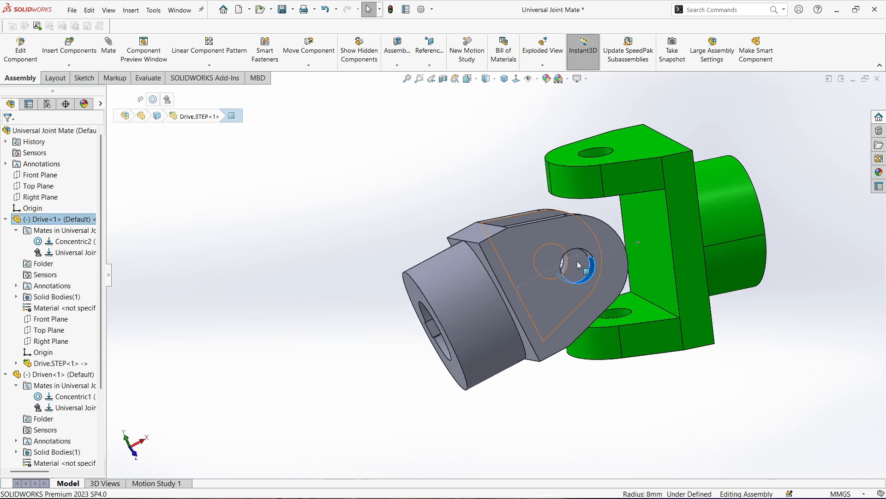
{"action": "left_click", "coordinate": [577, 256], "text": "ctrl"}
{"action": "left_click", "coordinate": [619, 249]}
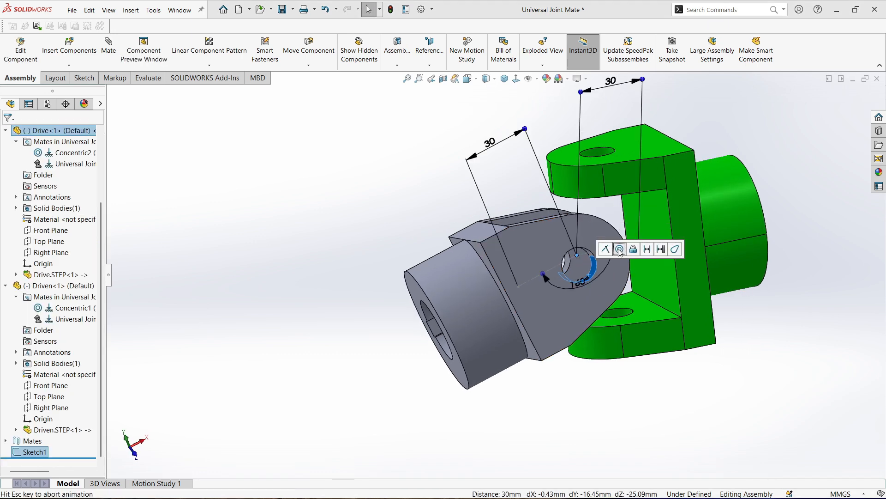
Add a Concentric mate between the Driven yoke's pin hole and the shared Sketch1 point
{"action": "middle_click_drag", "start_coordinate": [623, 148], "coordinate": [607, 198]}
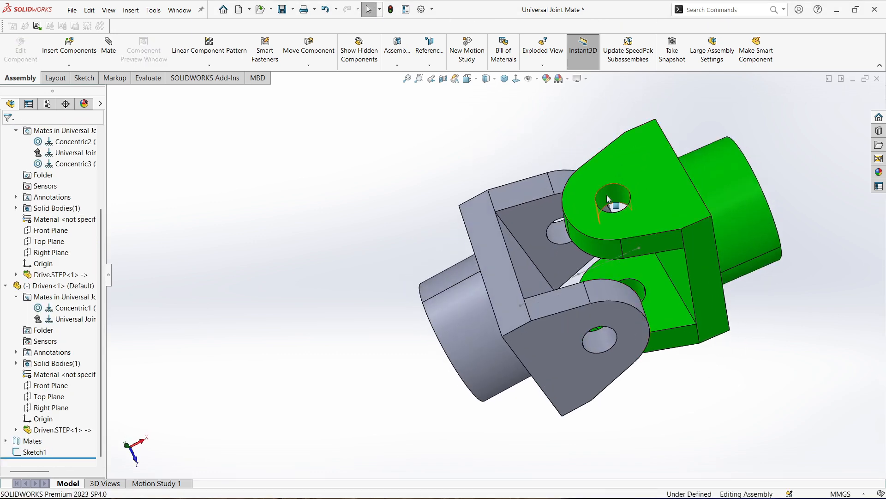
{"action": "left_click", "coordinate": [621, 198]}
{"action": "middle_click_drag", "start_coordinate": [582, 253], "coordinate": [588, 270]}
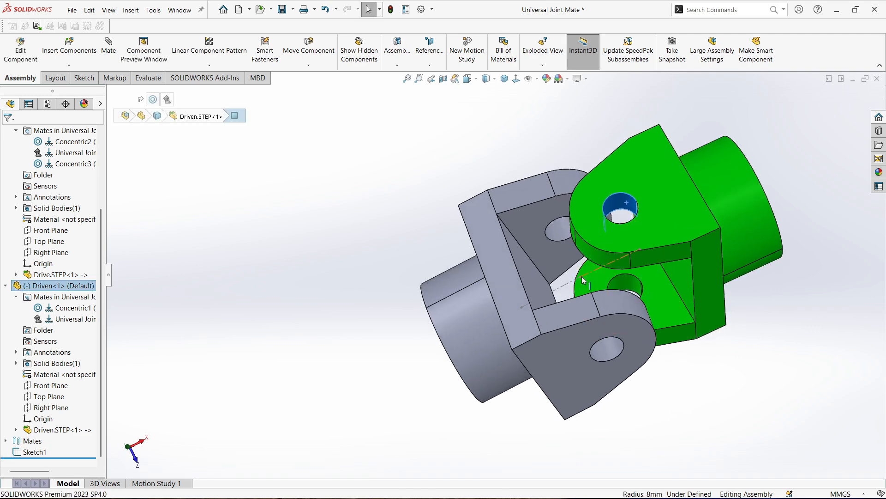
{"action": "scroll", "coordinate": [581, 275], "scroll_direction": "down", "scroll_amount": 5}
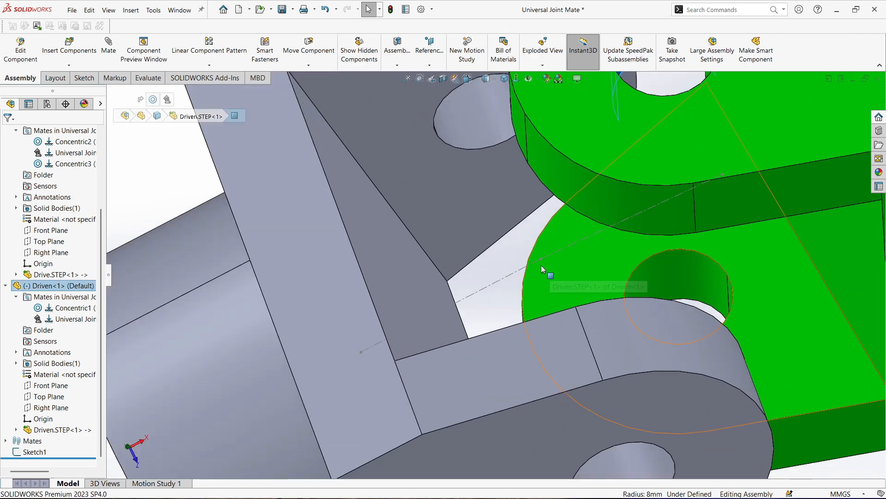
{"action": "middle_click_drag", "start_coordinate": [543, 259], "coordinate": [322, 187]}
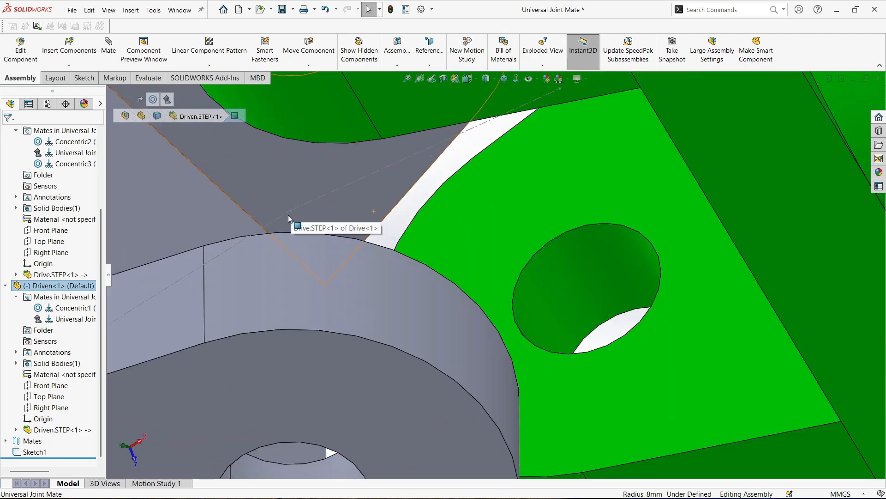
{"action": "scroll", "coordinate": [351, 236], "scroll_direction": "down", "scroll_amount": 6}
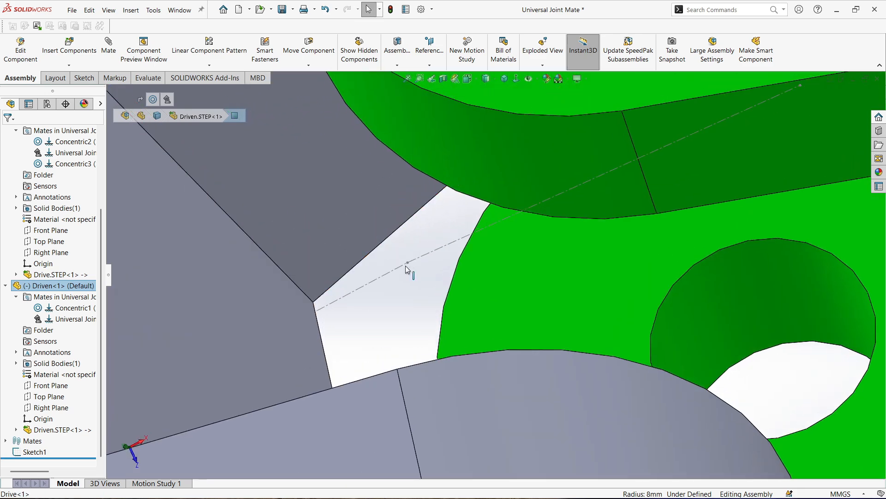
{"action": "left_click", "coordinate": [409, 262]}
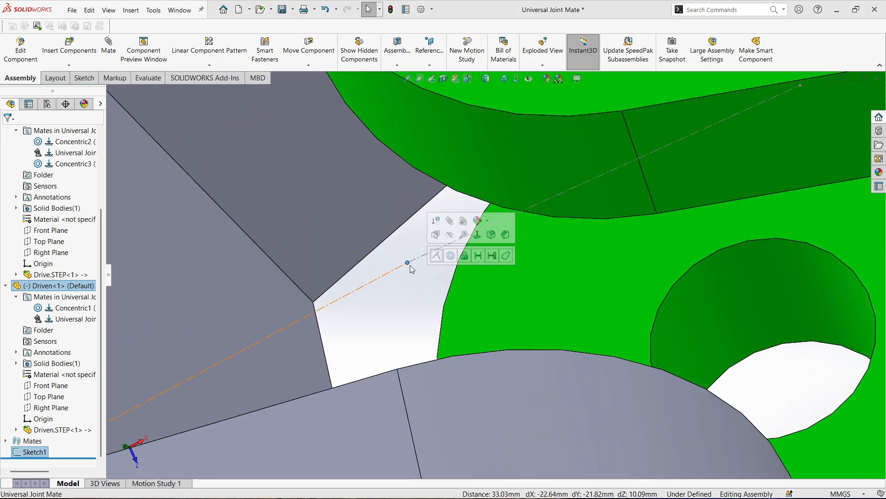
{"action": "left_click", "coordinate": [455, 259]}
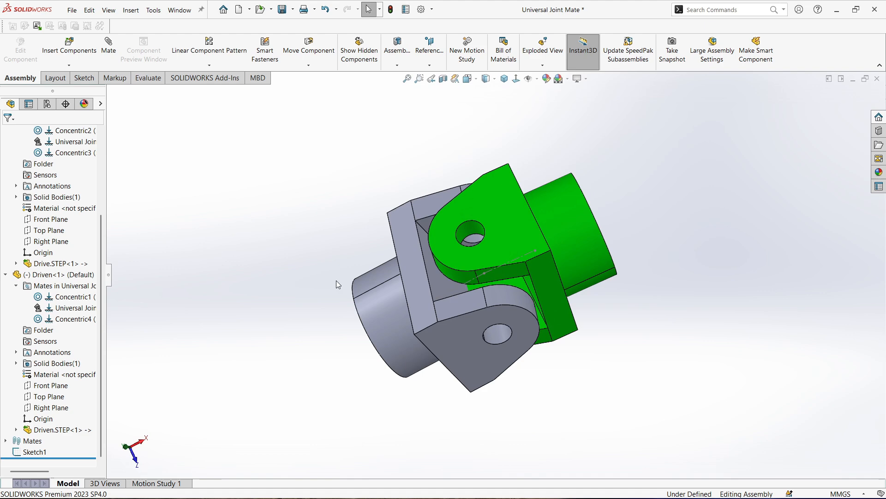
Rotate the Drive yoke, and the Driven yoke from an isometric view, to test the assembled universal joint's motion
{"action": "left_click_drag", "start_coordinate": [410, 314], "coordinate": [323, 240]}
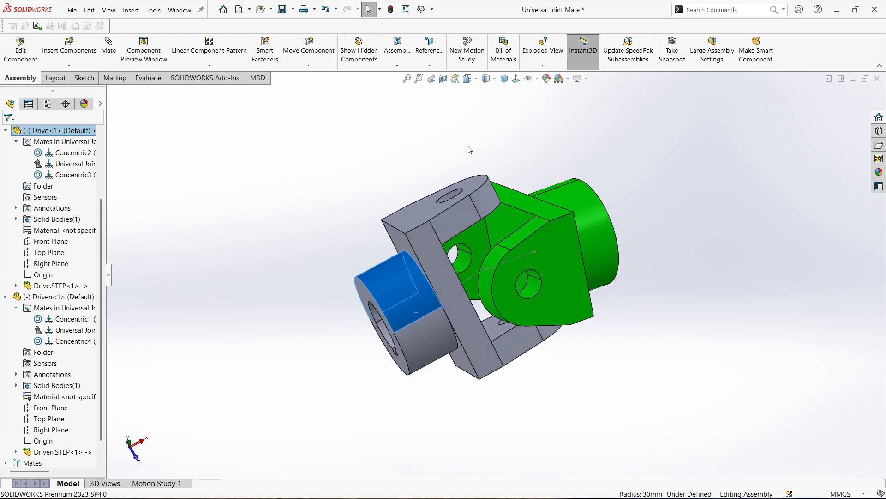
{"action": "left_click", "coordinate": [505, 79]}
{"action": "left_click_drag", "start_coordinate": [556, 323], "coordinate": [727, 102]}
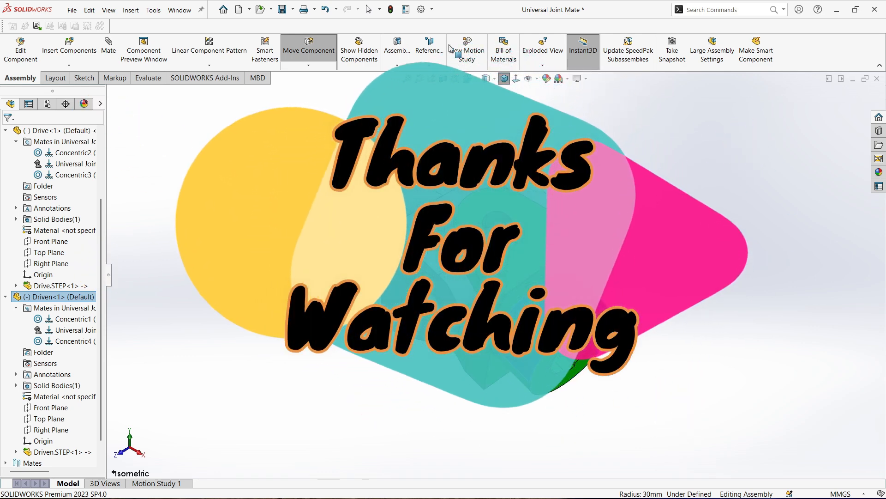
{"action": "key", "text": "Escape"}
{"action": "left_click_drag", "start_coordinate": [148, 176], "coordinate": [317, 372]}
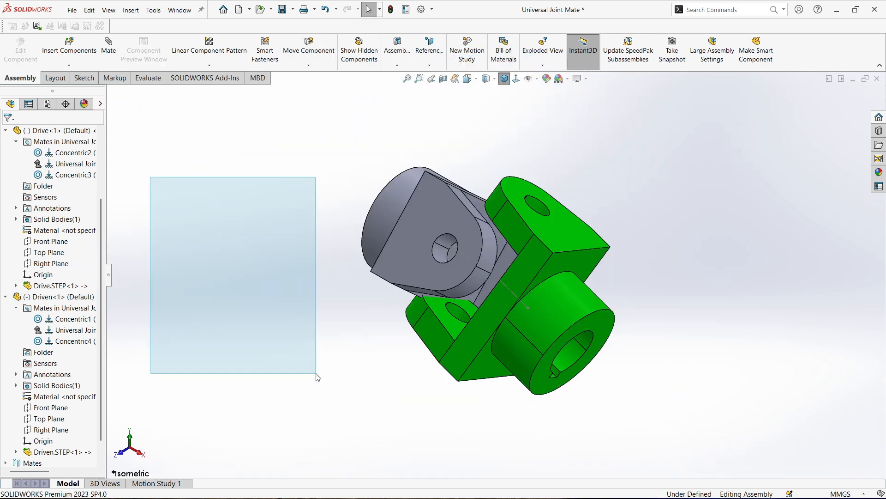